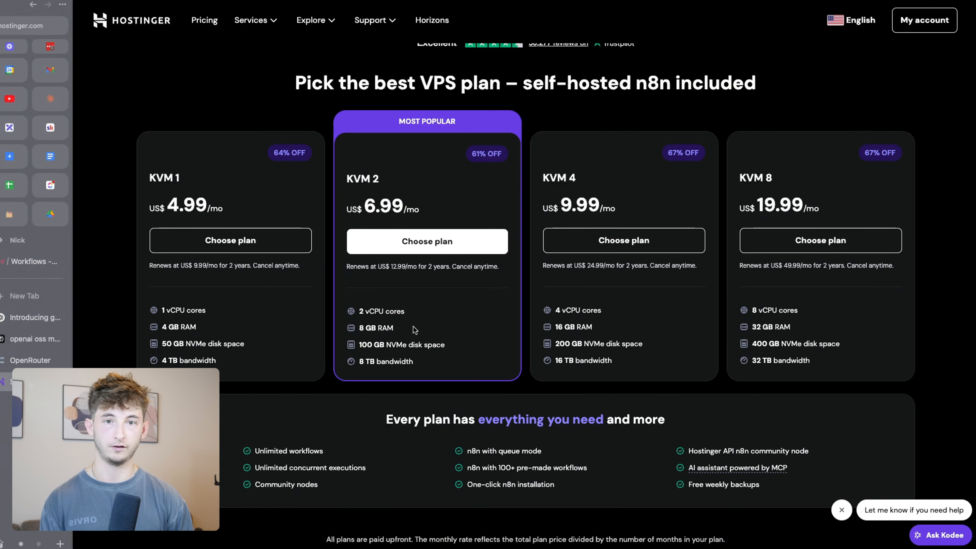
# Select the KVM 2 plan and keep the 24-month billing period
pyautogui.click(421, 241)
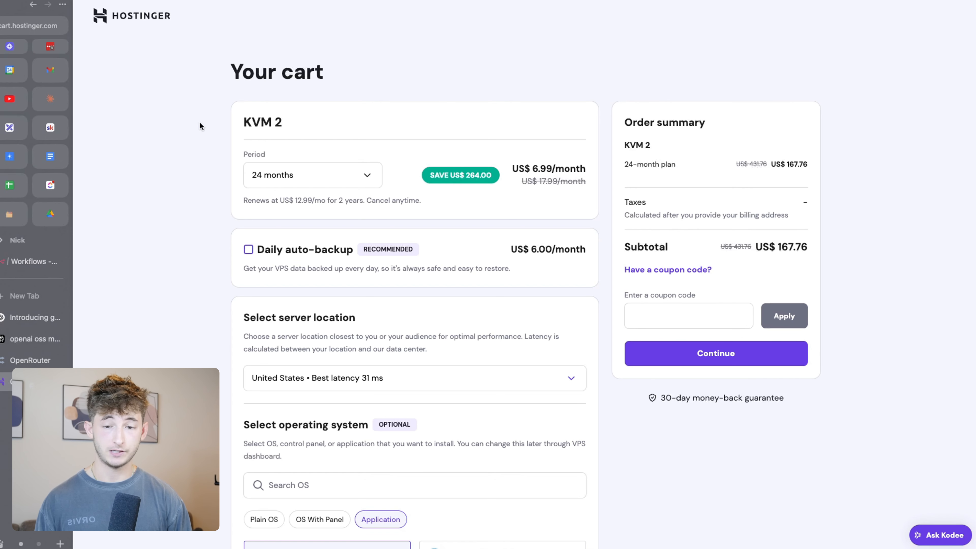
pyautogui.click(286, 180)
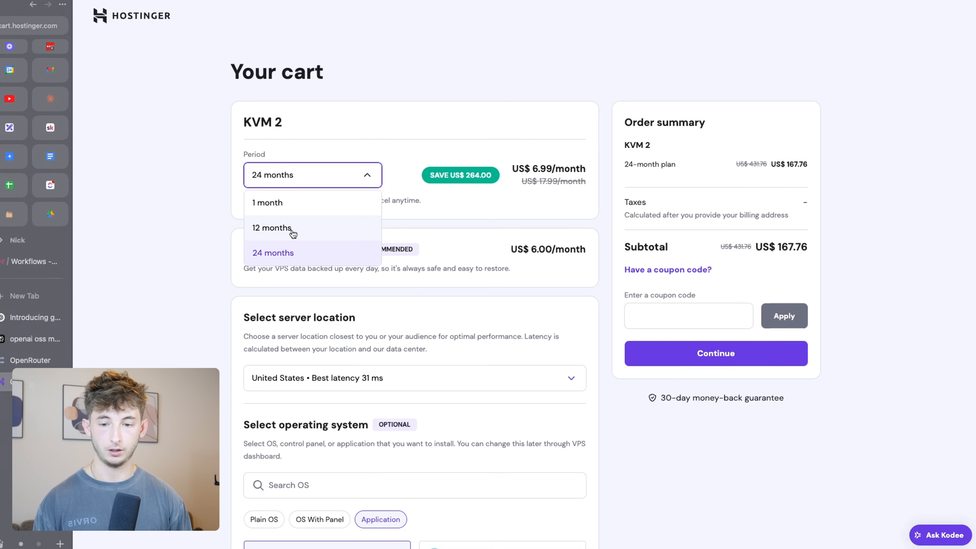
pyautogui.click(257, 254)
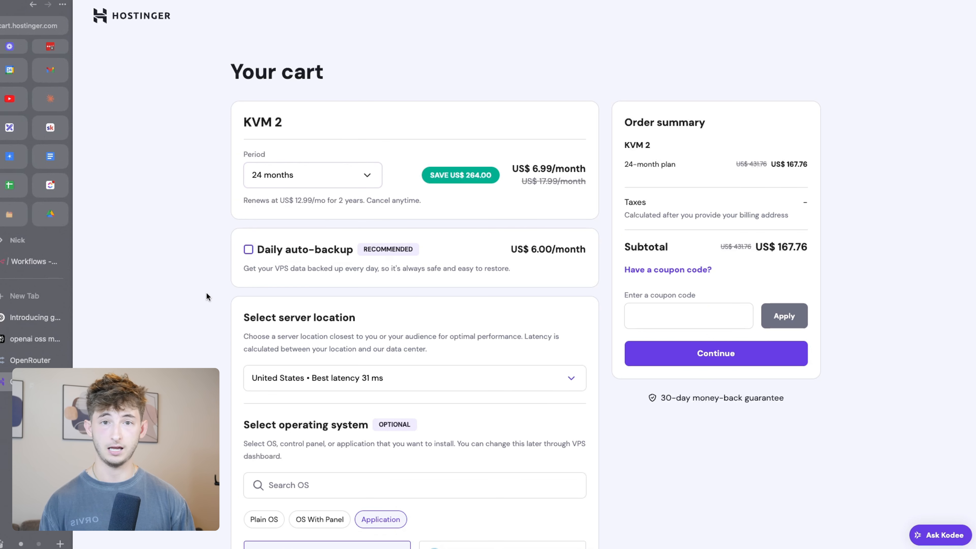
# Apply the 10% discount coupon, bringing the subtotal to US$ 150.98, and proceed to server setup
pyautogui.click(657, 309)
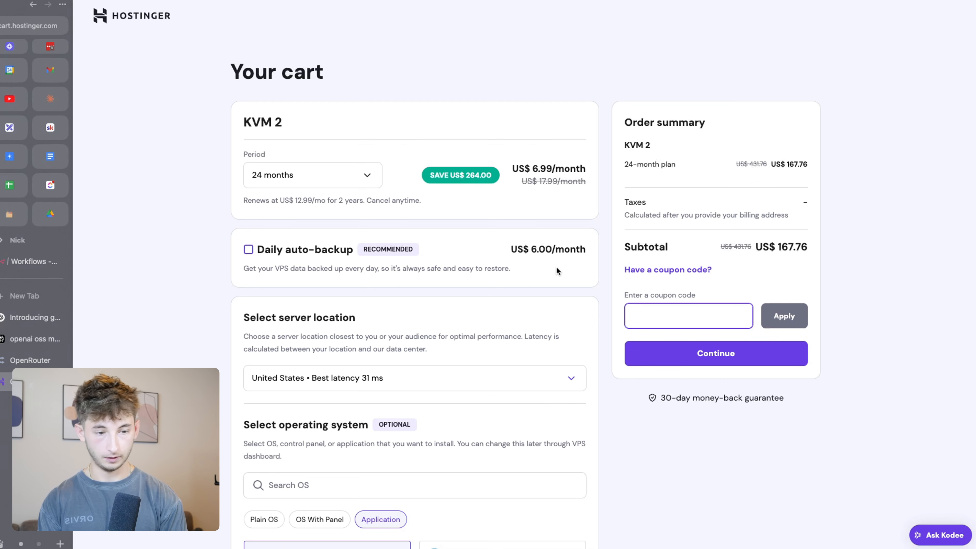
pyautogui.write('NICKPURU')
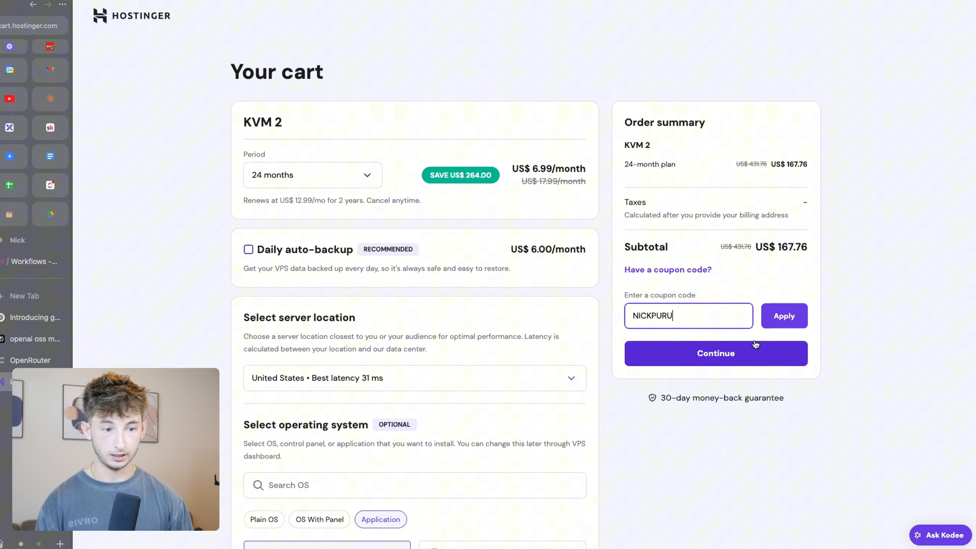
pyautogui.click(777, 316)
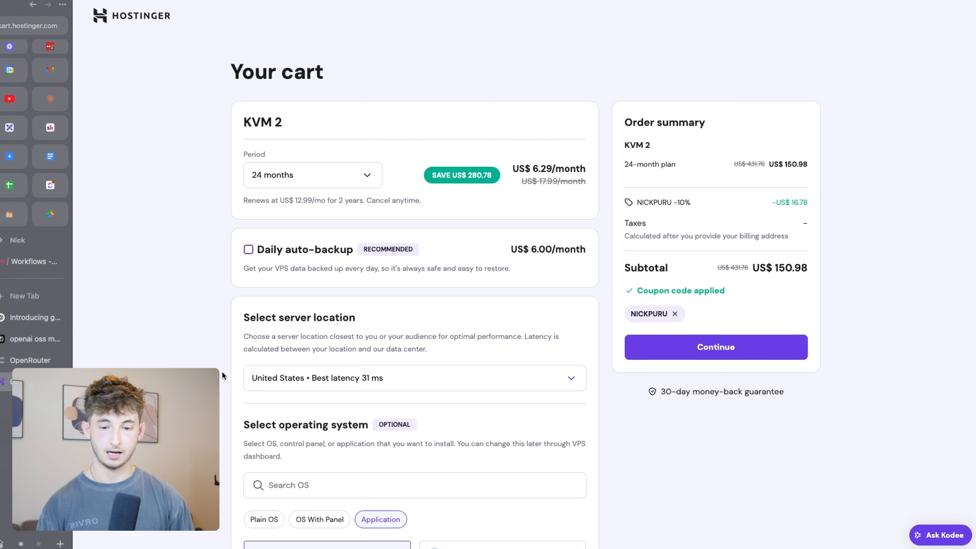
pyautogui.scroll(-5, 222, 371)
pyautogui.scroll(-1, 222, 372)
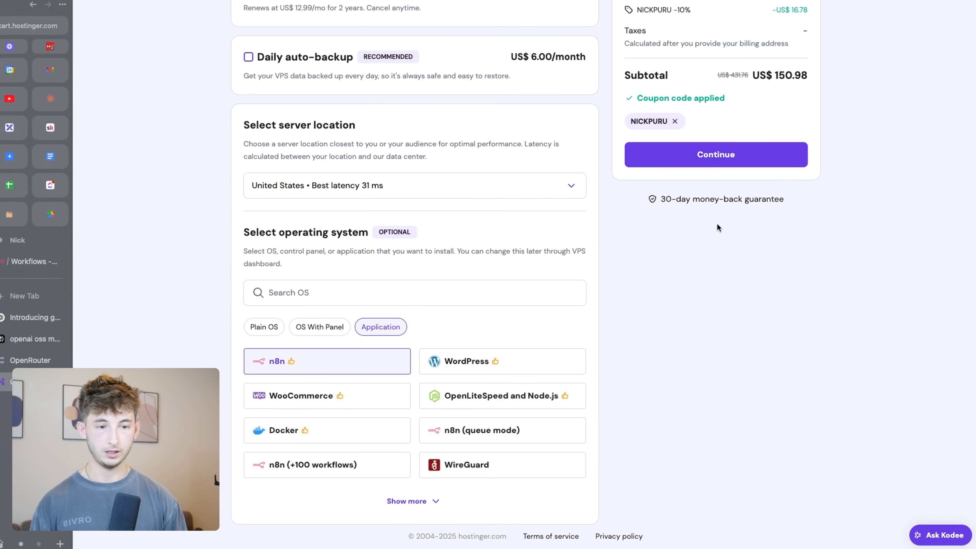
pyautogui.click(693, 155)
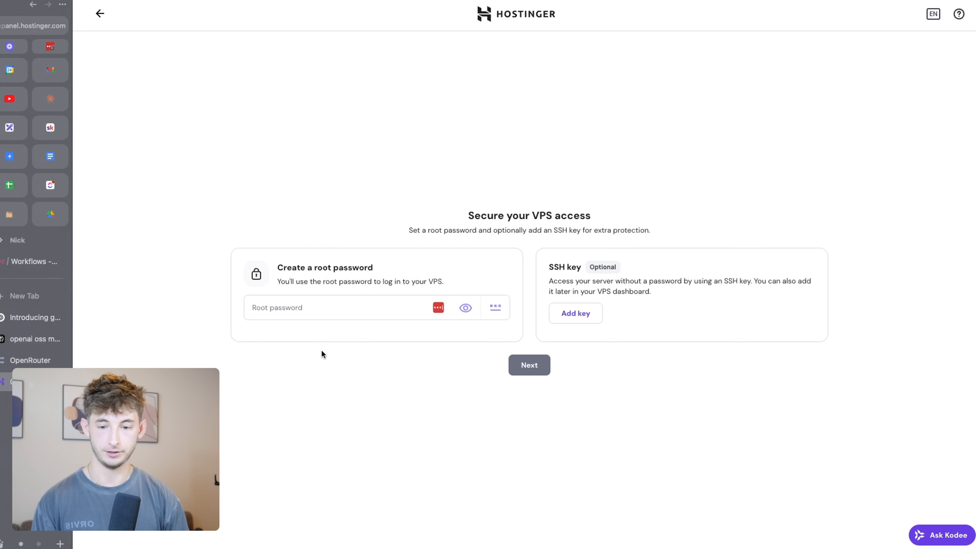
# Set and submit a root password for the new VPS
pyautogui.click(294, 308)
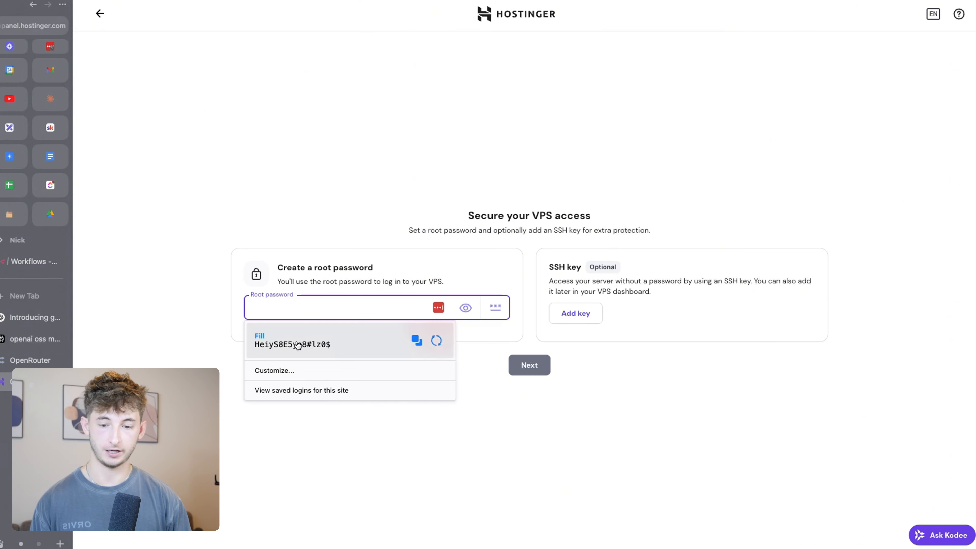
pyautogui.click(301, 346)
pyautogui.click(298, 303)
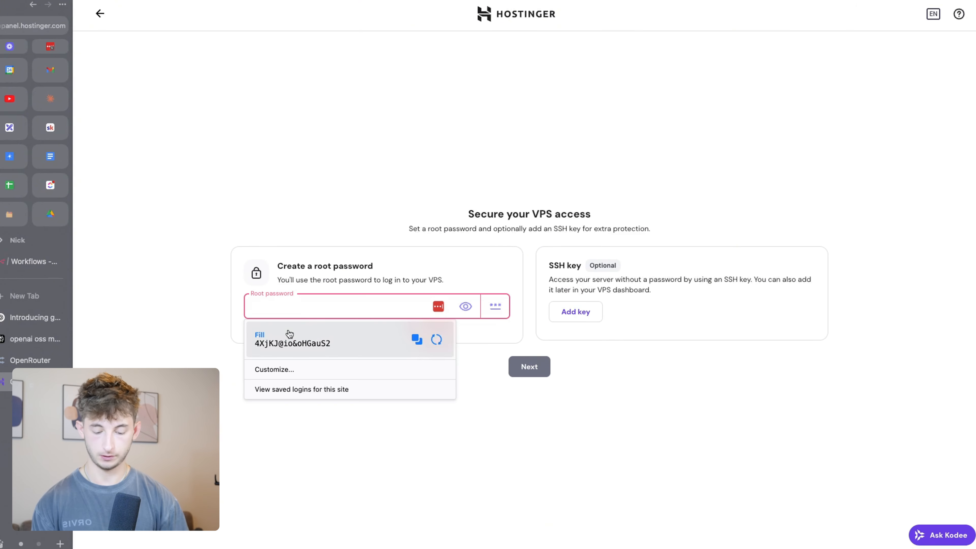
pyautogui.write('•••')
pyautogui.press('super+a')
pyautogui.press('BackSpace')
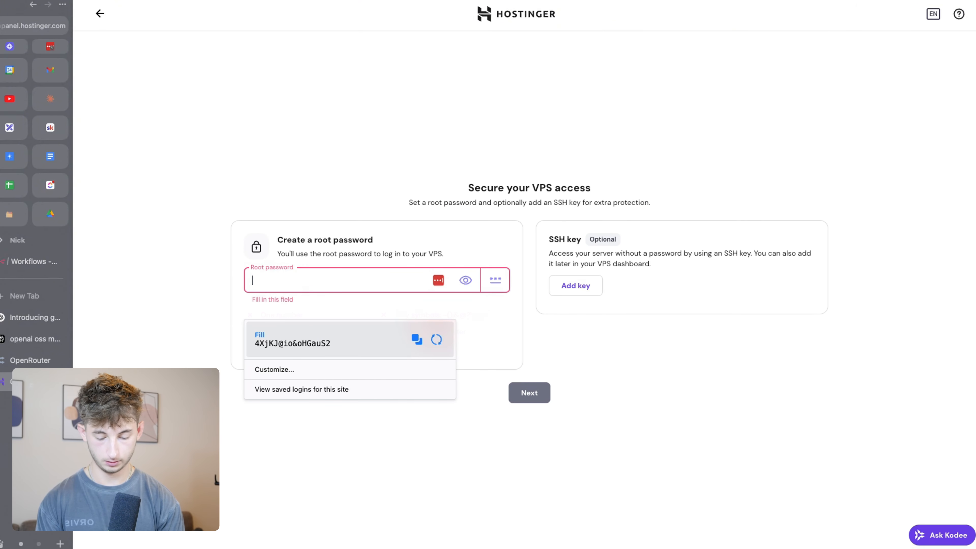
pyautogui.write('••••••')
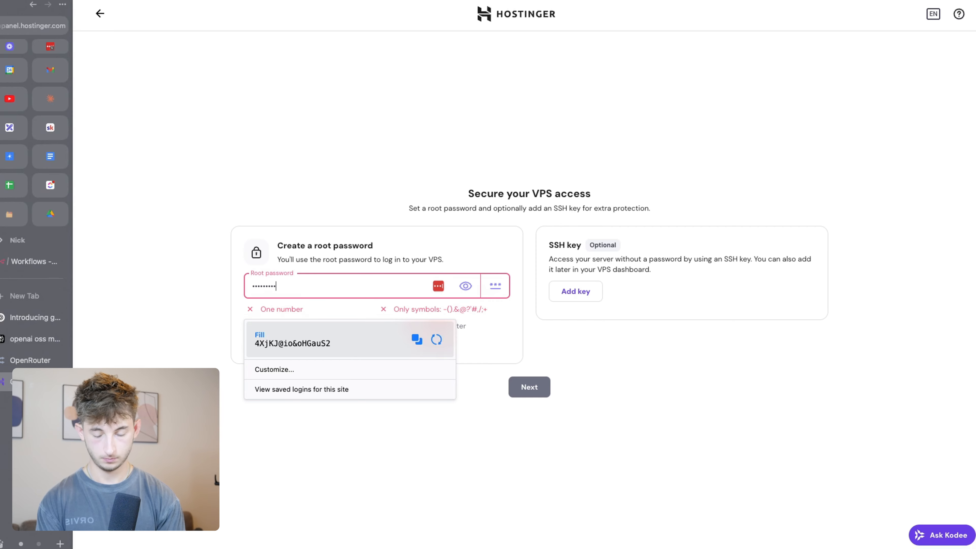
pyautogui.write('••')
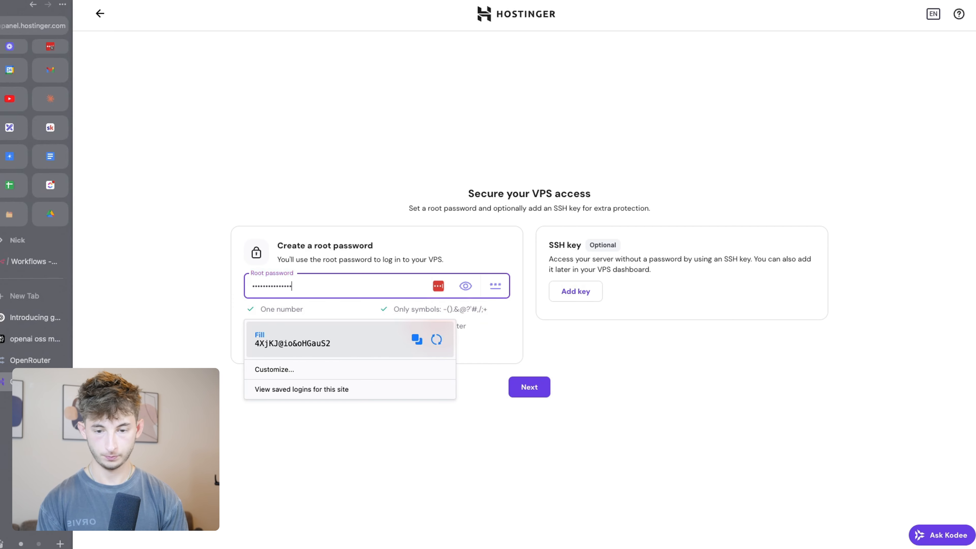
pyautogui.click(316, 425)
pyautogui.click(536, 381)
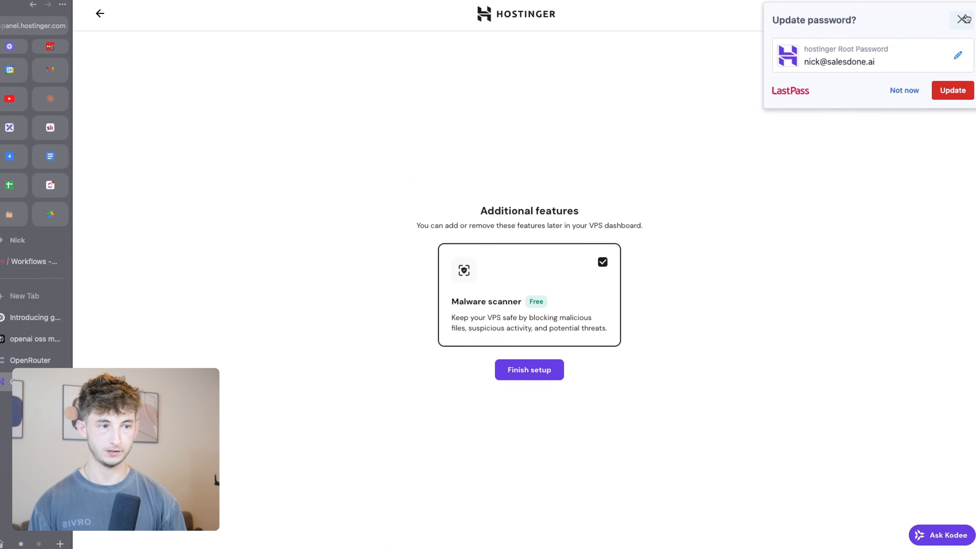
pyautogui.click(965, 18)
# Finish setup with the malware scanner, skip the survey, and open the server's n8n app
pyautogui.click(518, 369)
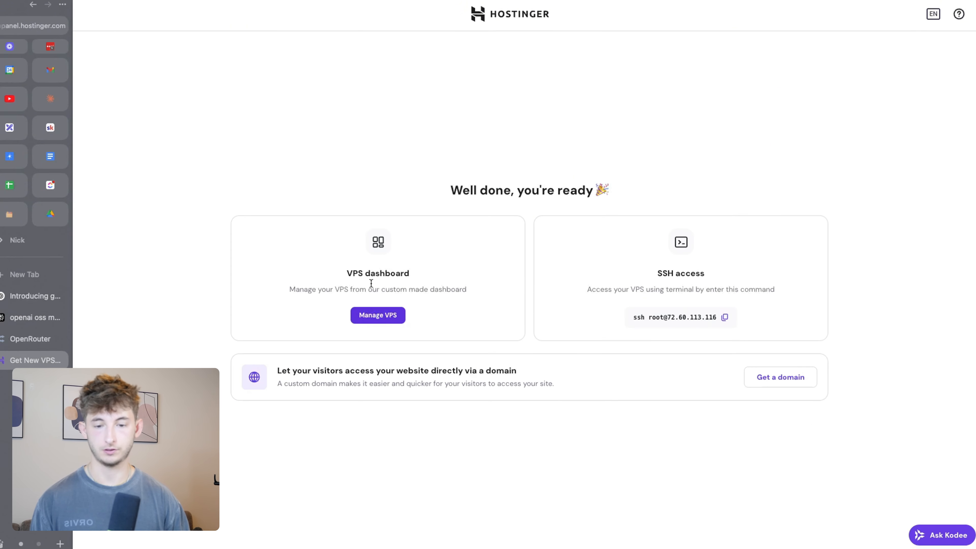
pyautogui.click(375, 316)
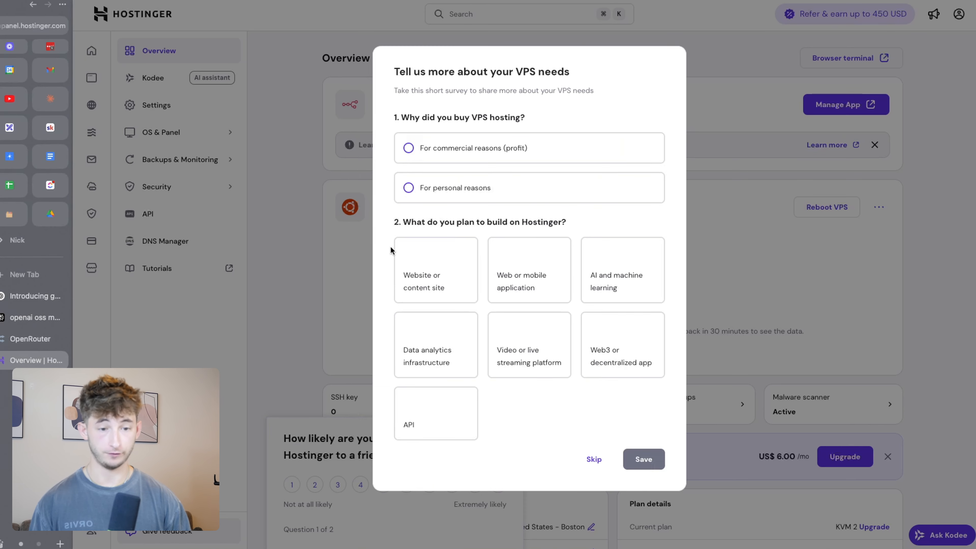
pyautogui.click(591, 463)
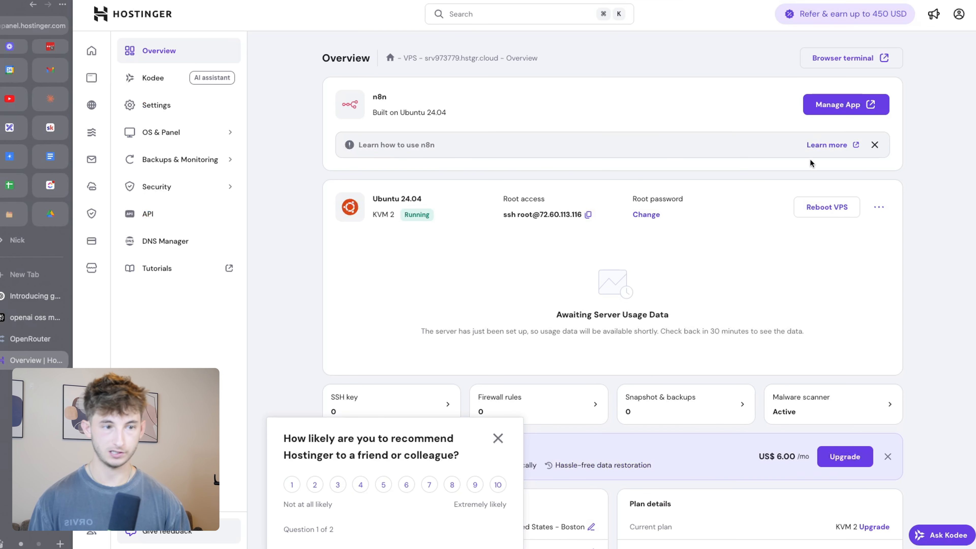
pyautogui.click(838, 106)
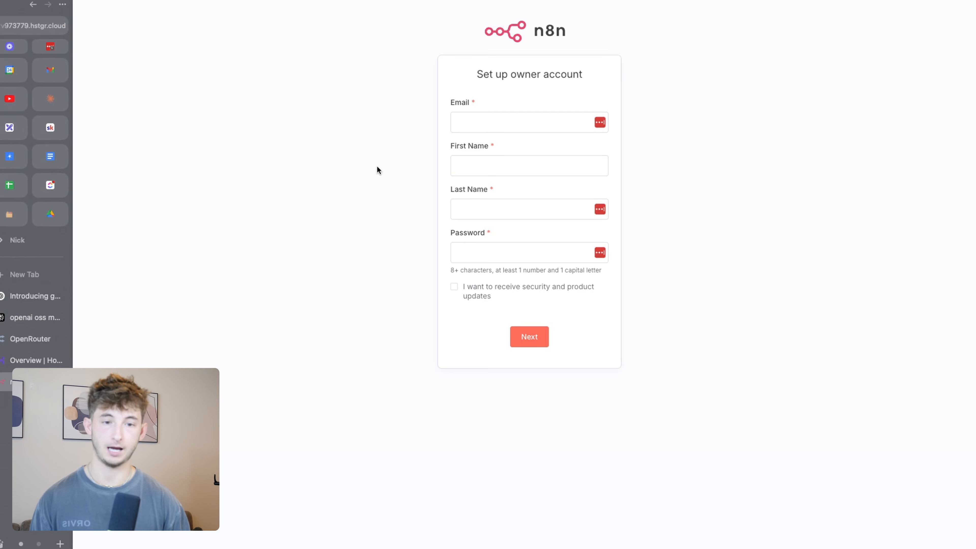
# Fill in the n8n owner account form with the owner's e-mail and name
pyautogui.click(473, 119)
pyautogui.press('Tab')
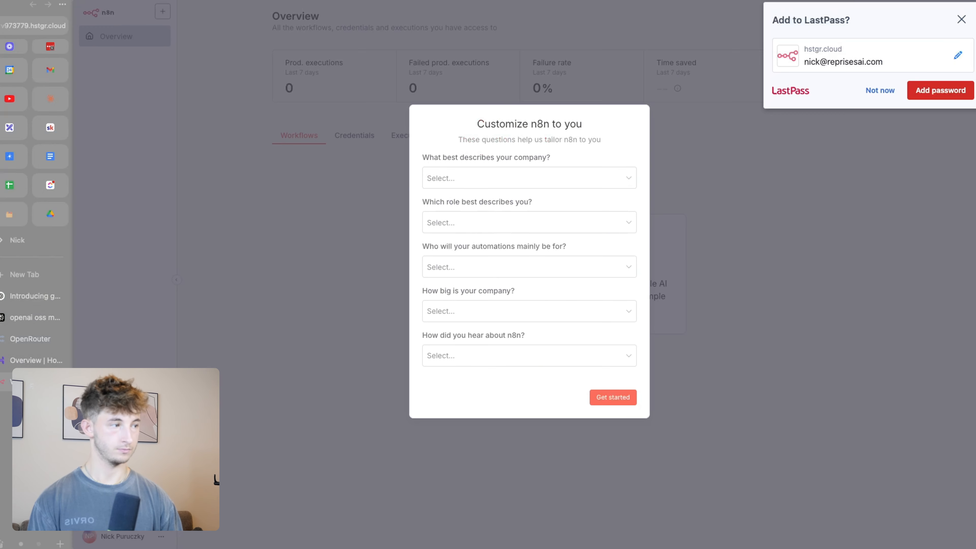
pyautogui.click(962, 20)
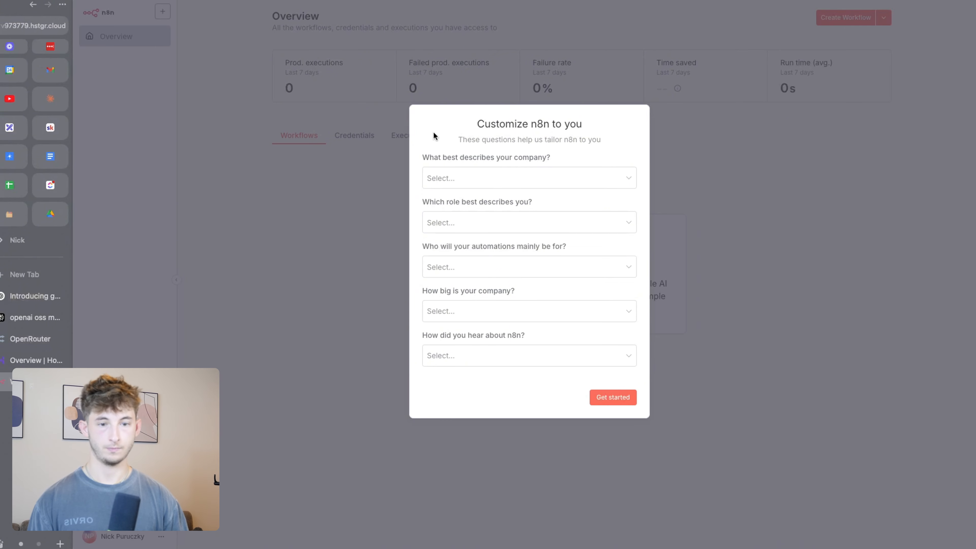
# Skip the customization questions and free license offer, then start a blank workflow from scratch
pyautogui.click(611, 398)
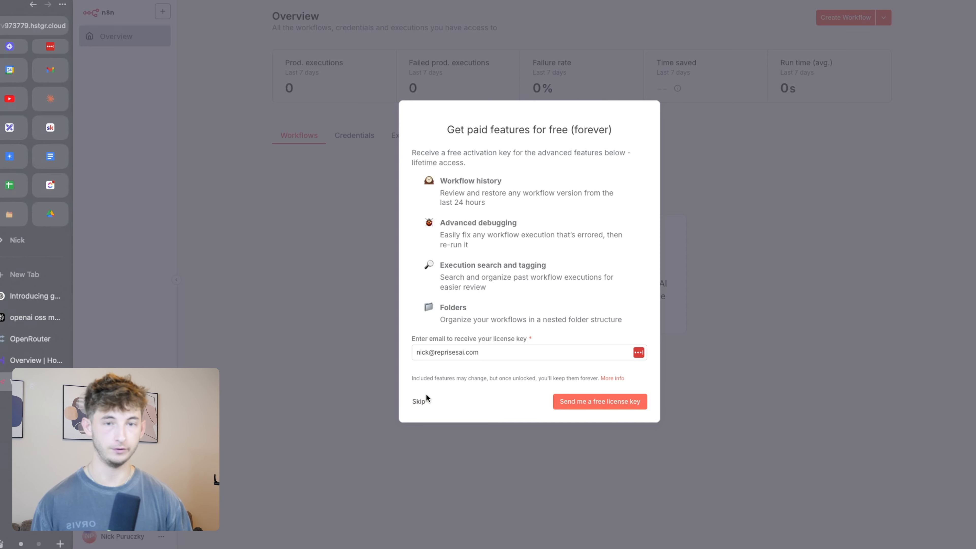
pyautogui.click(421, 401)
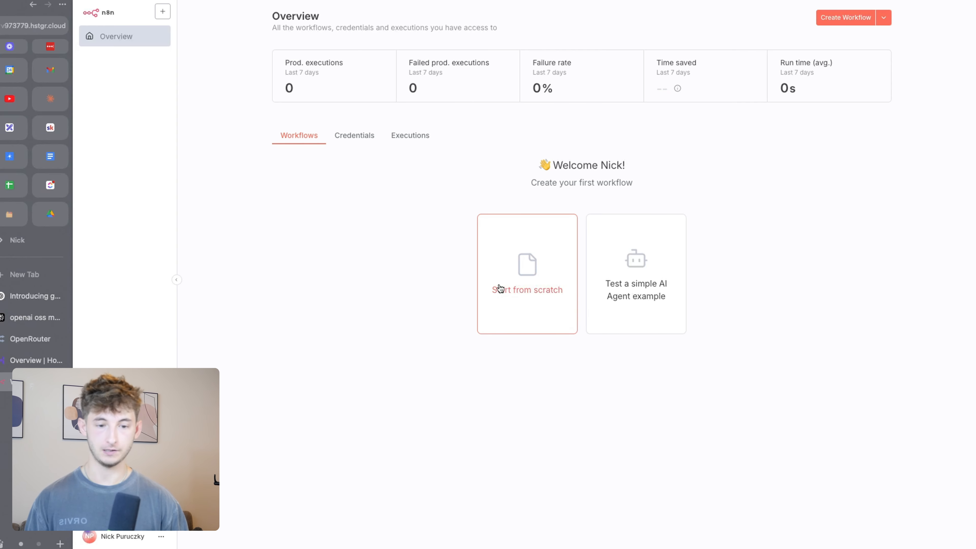
pyautogui.click(499, 288)
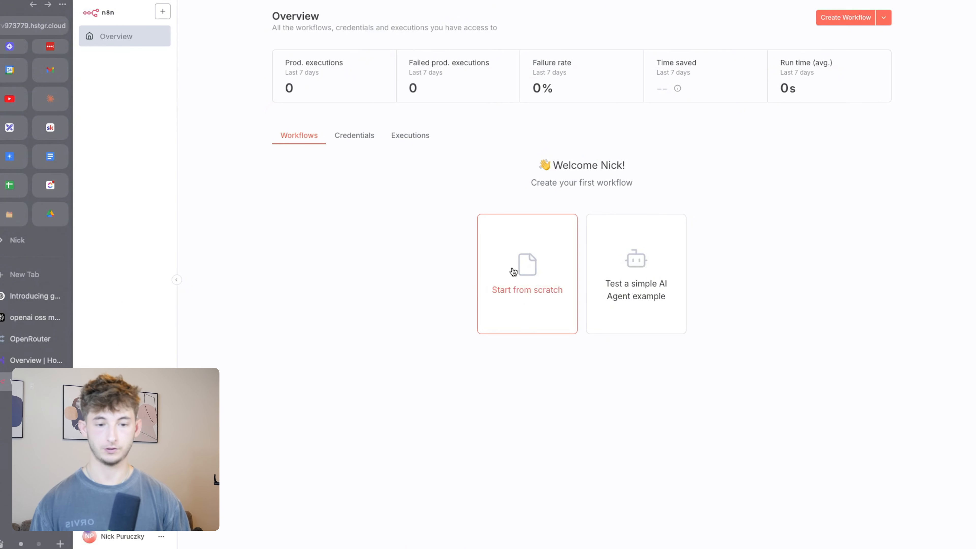
pyautogui.click(583, 274)
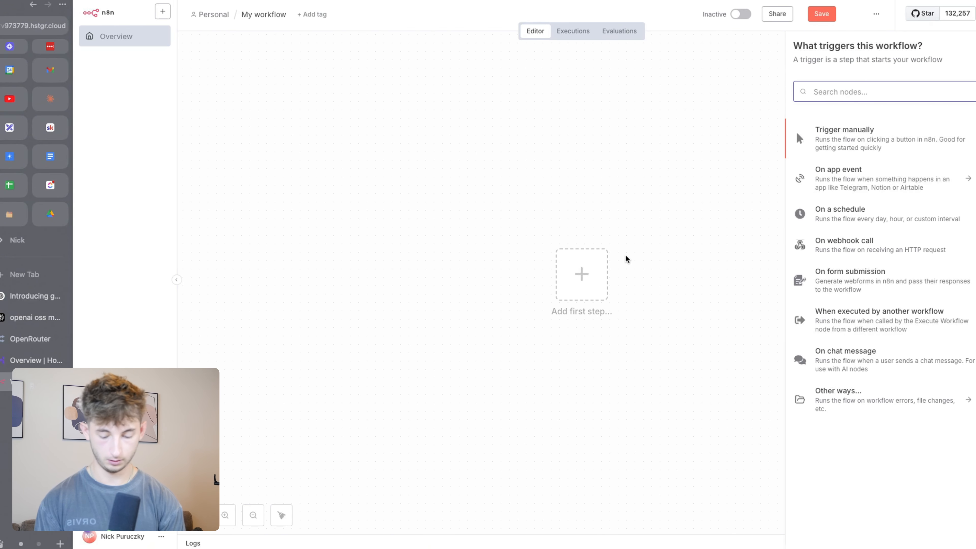
# Add a manual trigger followed by an AI Agent node
pyautogui.click(830, 133)
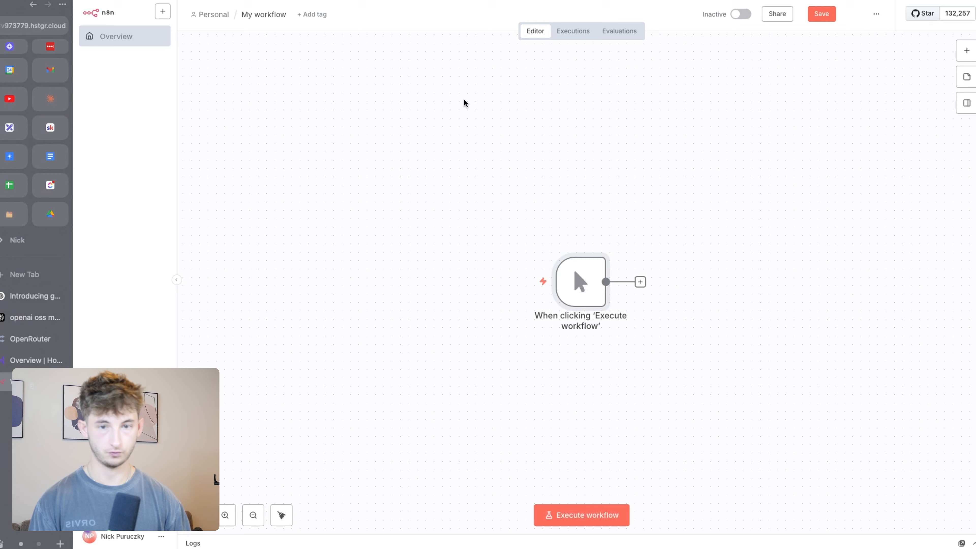
pyautogui.click(640, 282)
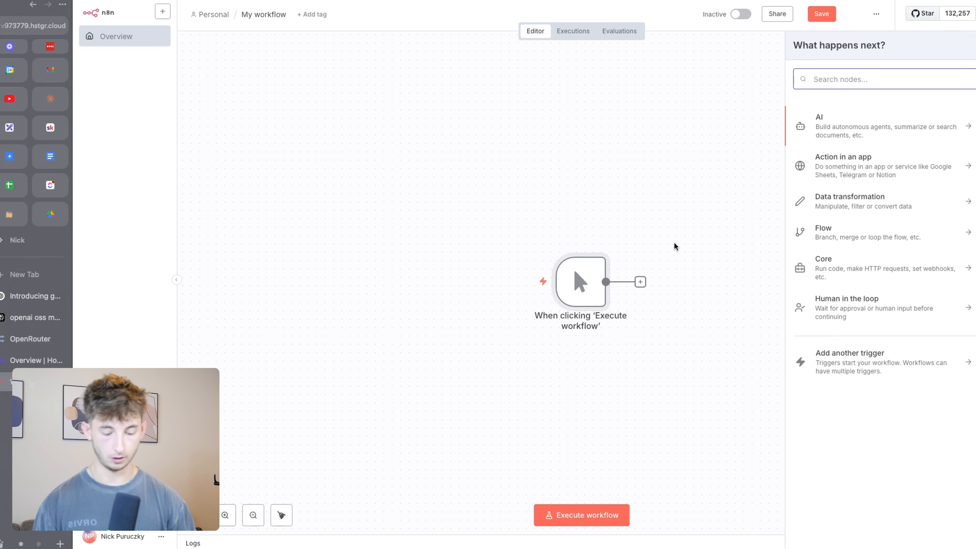
pyautogui.write('ai agen')
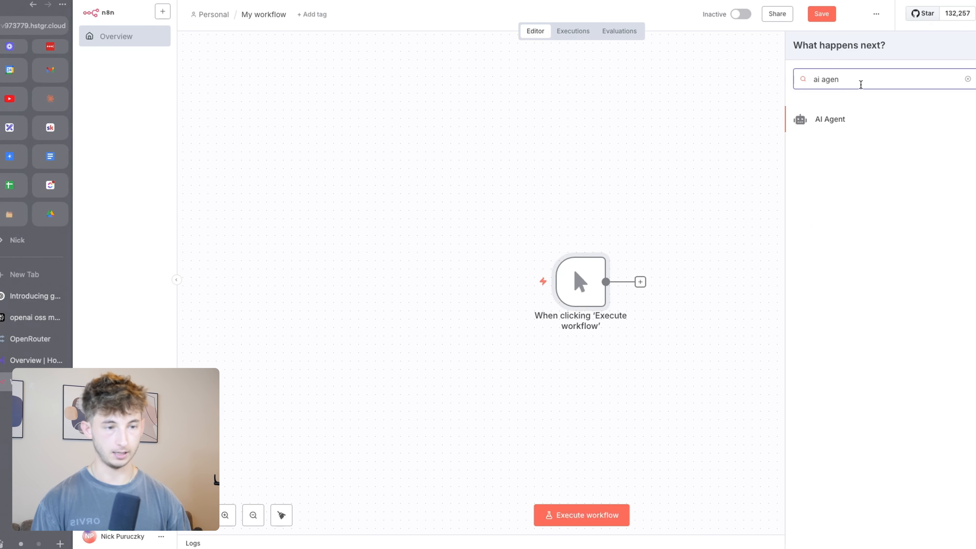
pyautogui.click(829, 125)
pyautogui.click(341, 24)
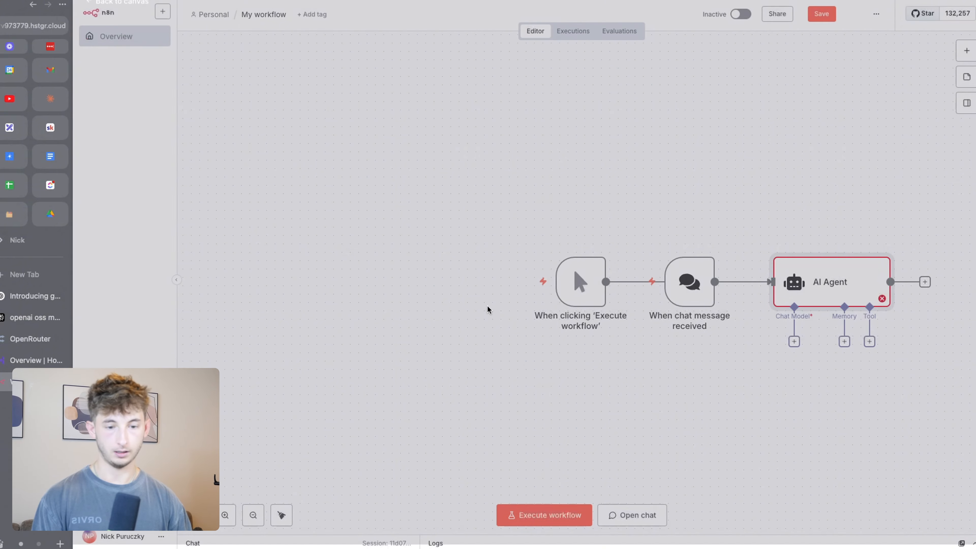
# Attach an OpenRouter Chat Model to the agent and begin a new credential for it
pyautogui.click(486, 227)
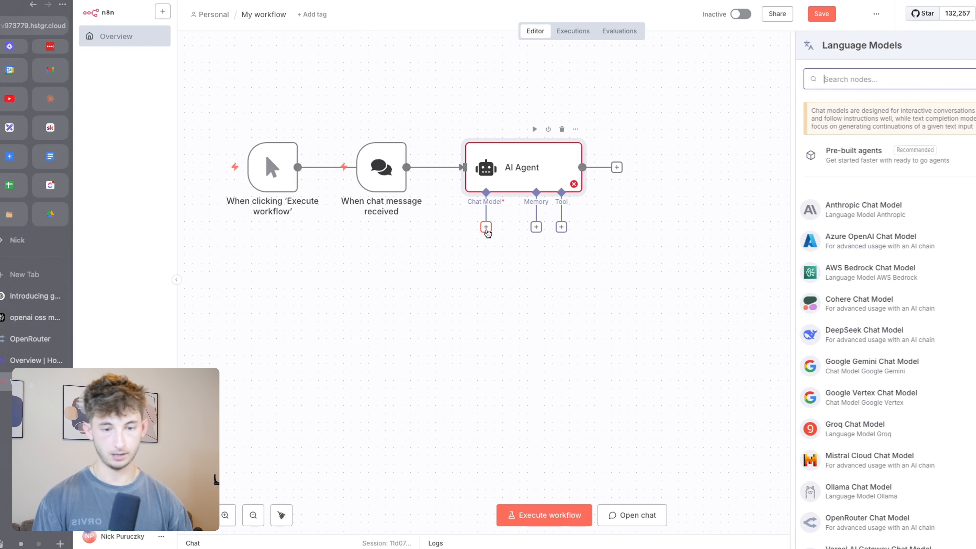
pyautogui.write('open')
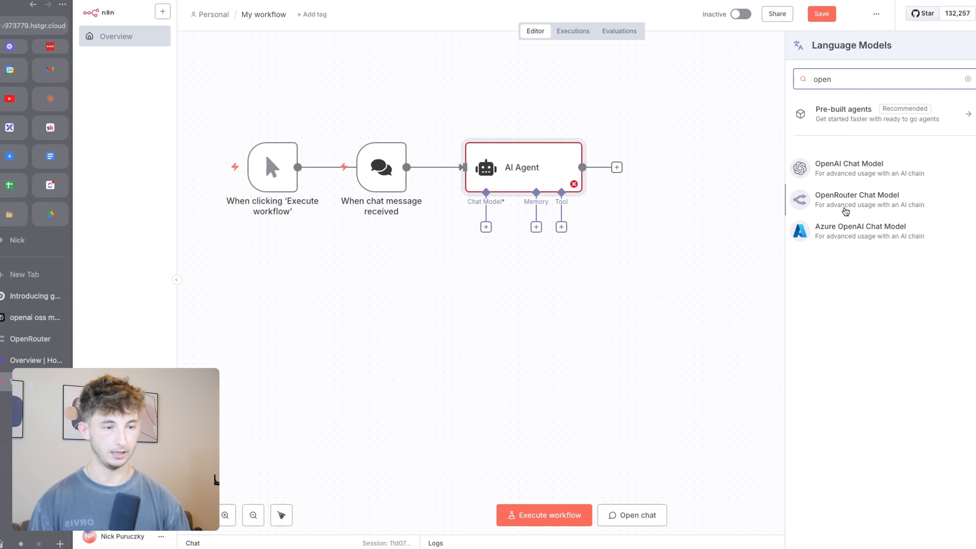
pyautogui.click(845, 210)
pyautogui.click(486, 81)
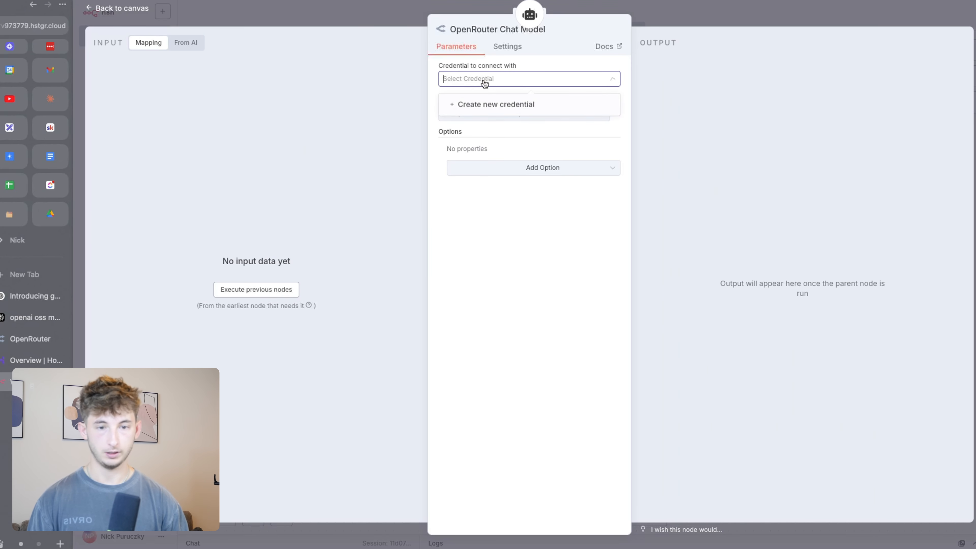
pyautogui.click(494, 105)
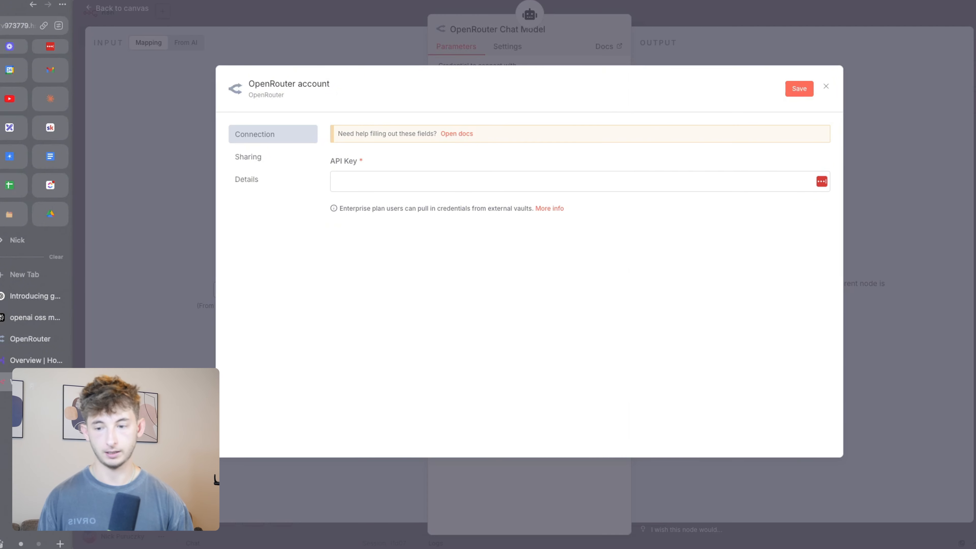
pyautogui.click(19, 337)
pyautogui.click(956, 19)
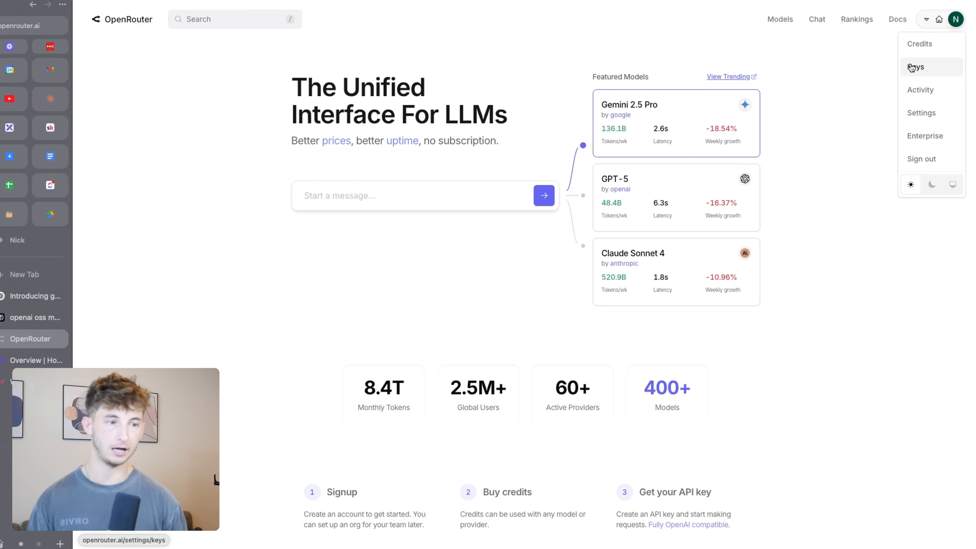
# Create an OpenRouter API key named '123' and copy it
pyautogui.click(914, 67)
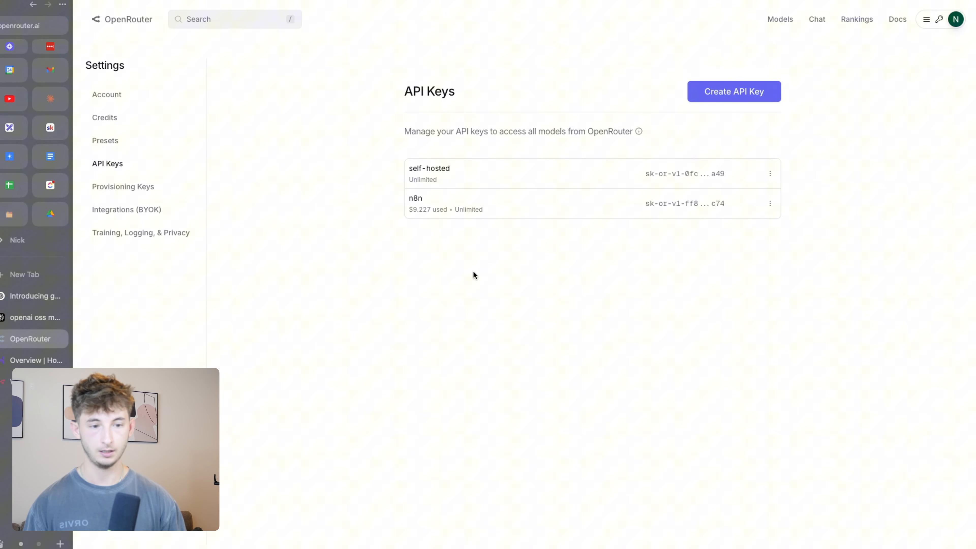
pyautogui.click(719, 96)
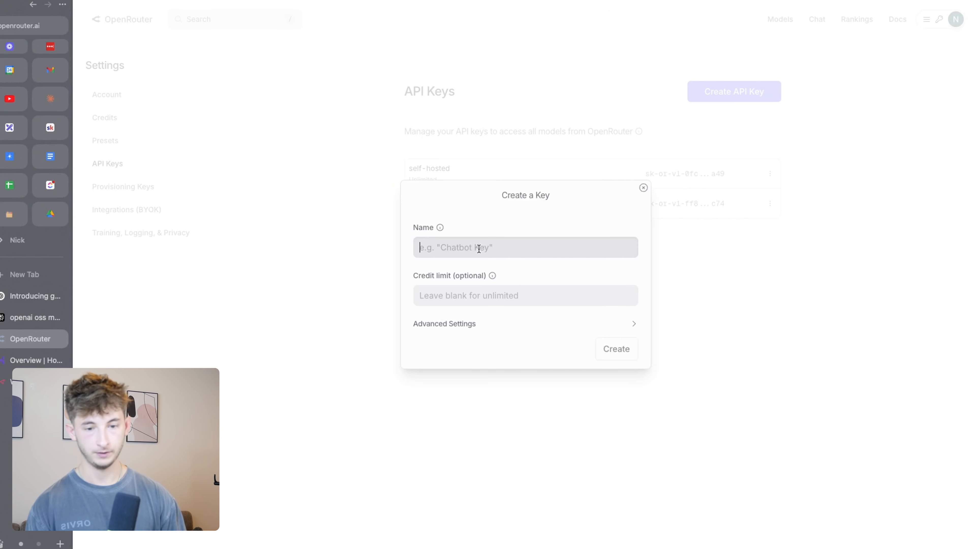
pyautogui.write('123')
pyautogui.click(462, 292)
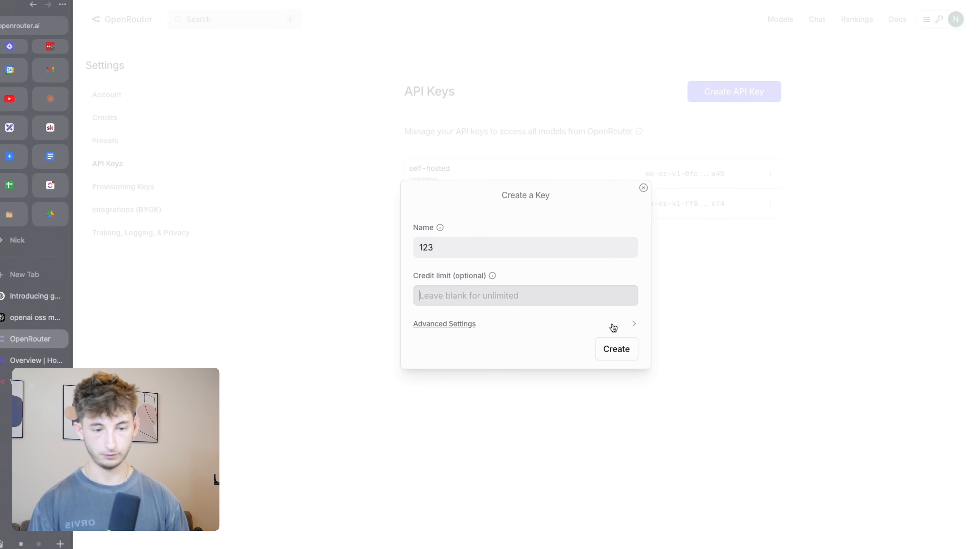
pyautogui.click(611, 352)
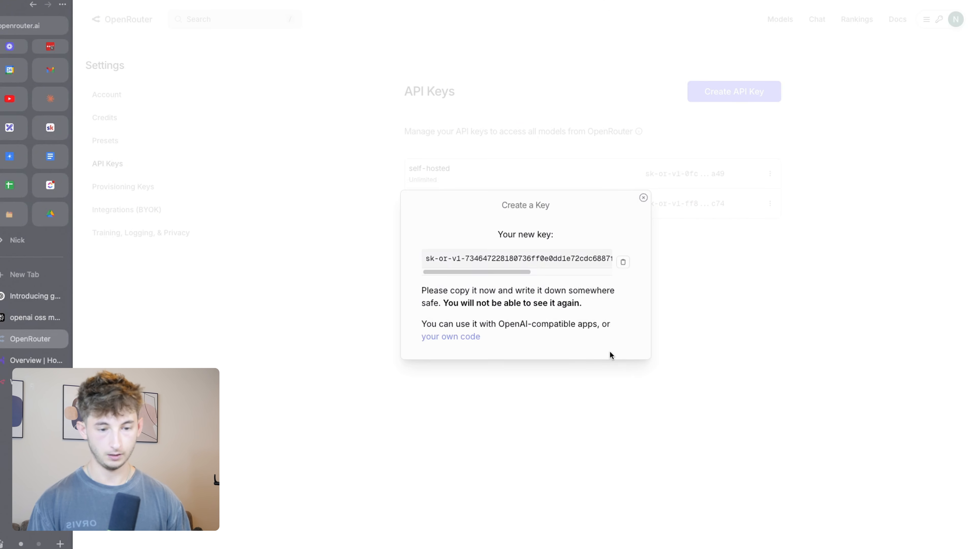
pyautogui.click(622, 265)
pyautogui.click(344, 301)
# Paste the key into n8n's OpenRouter credential API Key field and save it
pyautogui.hotkey('ctrl', 'Tab')
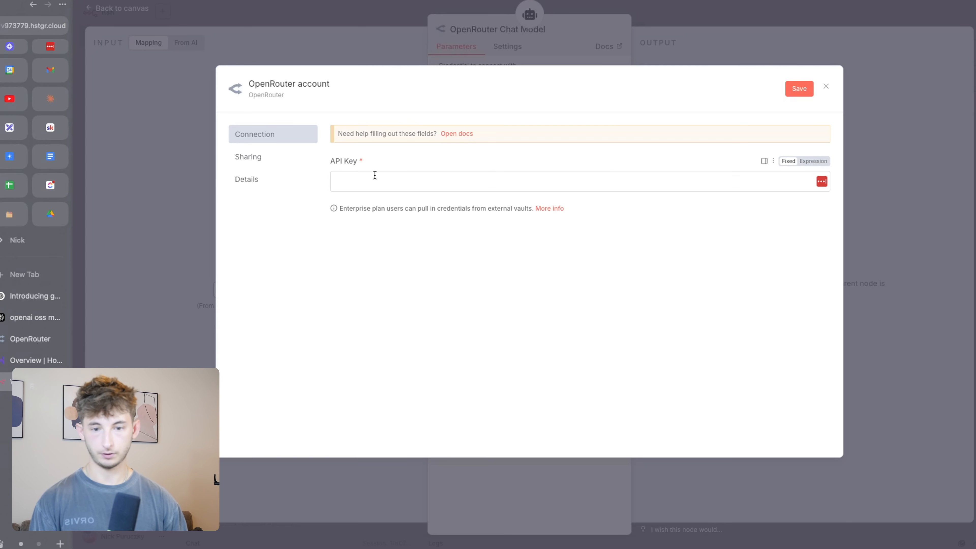
pyautogui.click(374, 175)
pyautogui.hotkey('ctrl', 'v')
pyautogui.click(800, 89)
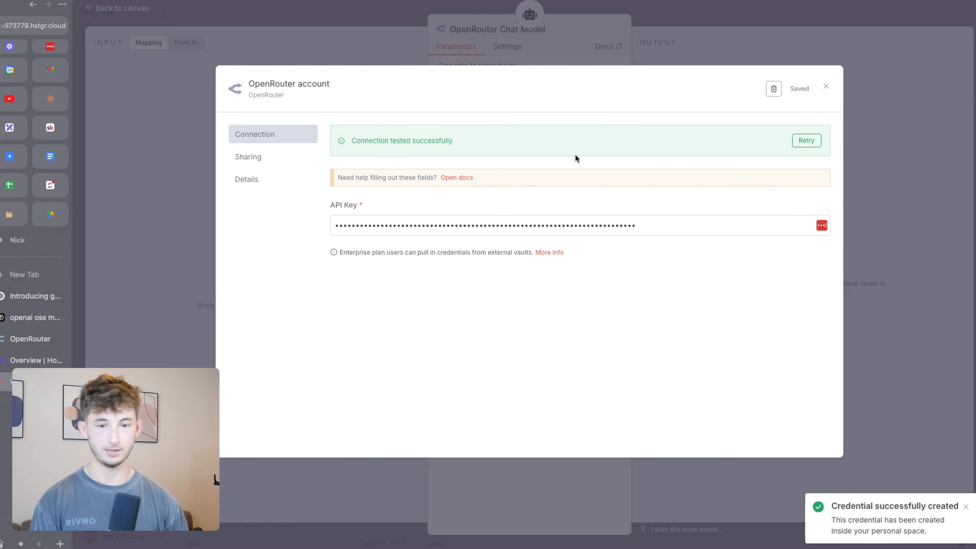
pyautogui.click(824, 88)
# Set the OpenRouter Chat Model to openai/gpt-oss-20b and return to the canvas
pyautogui.click(483, 114)
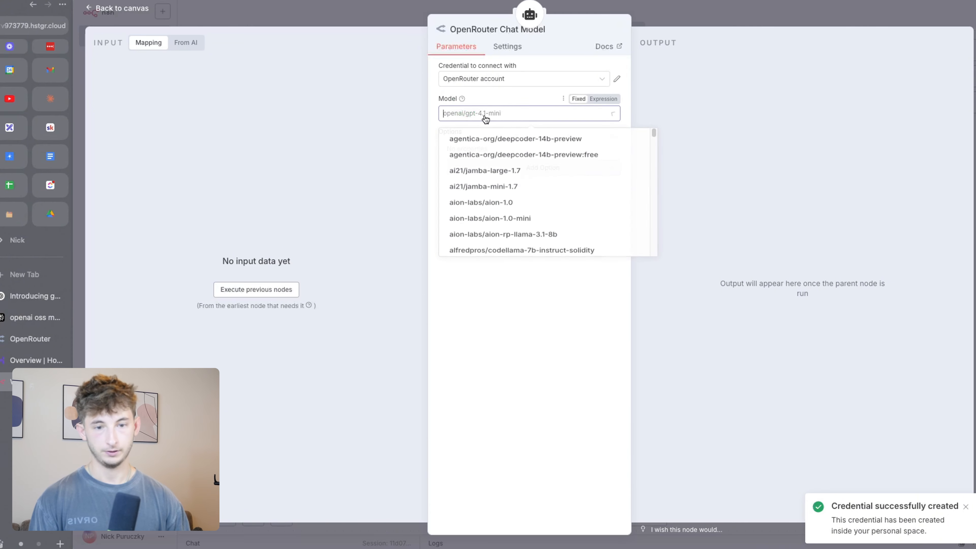
pyautogui.scroll(-20, 521, 162)
pyautogui.scroll(5, 512, 204)
pyautogui.scroll(9, 513, 204)
pyautogui.click(962, 20)
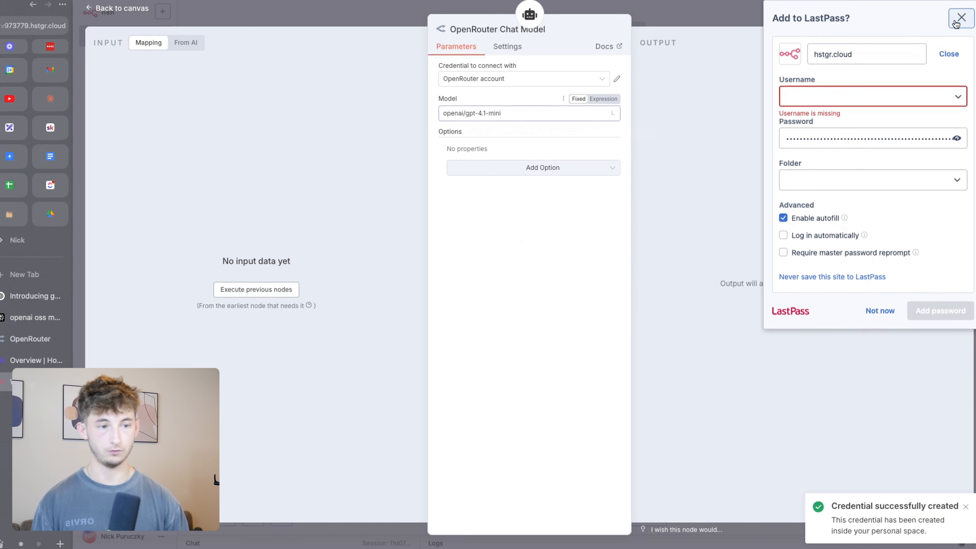
pyautogui.click(486, 116)
pyautogui.scroll(15, 492, 194)
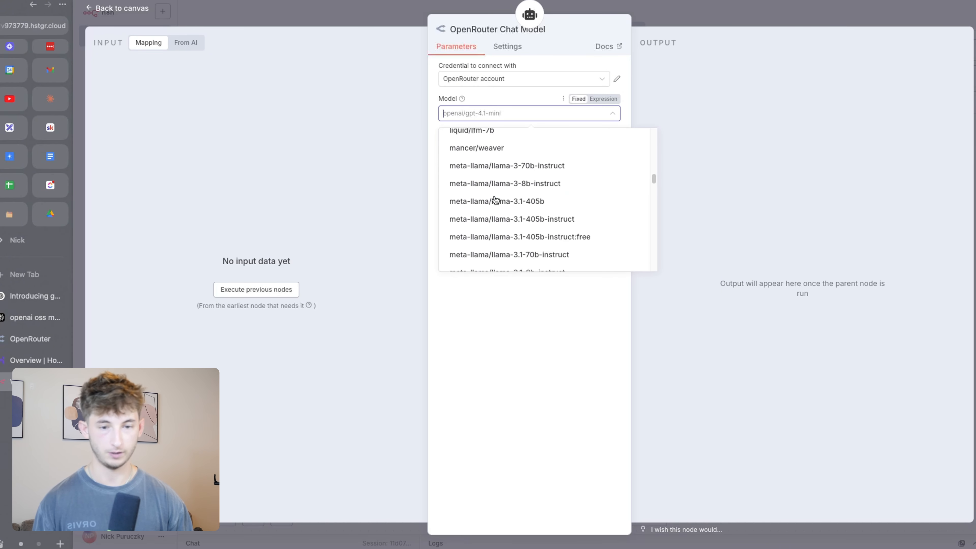
pyautogui.scroll(8, 500, 186)
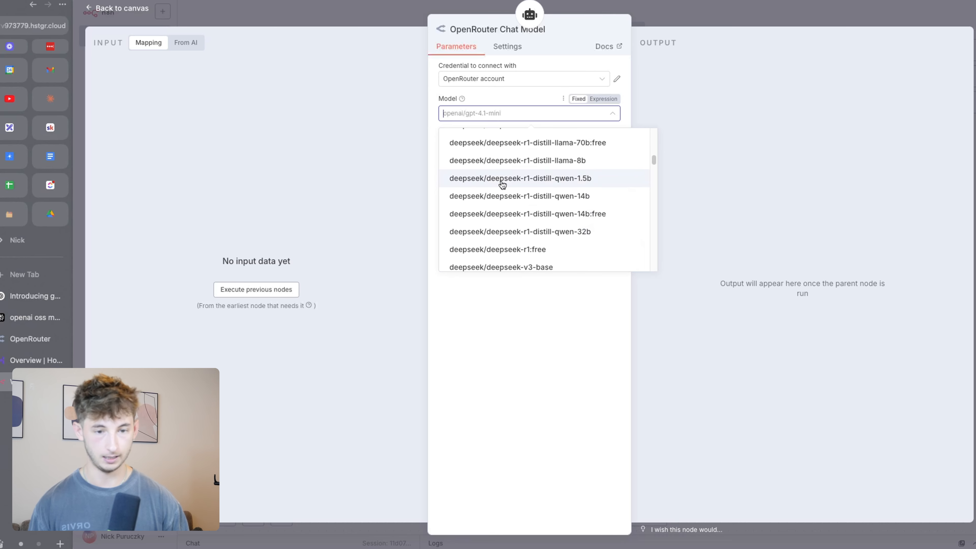
pyautogui.write('oss')
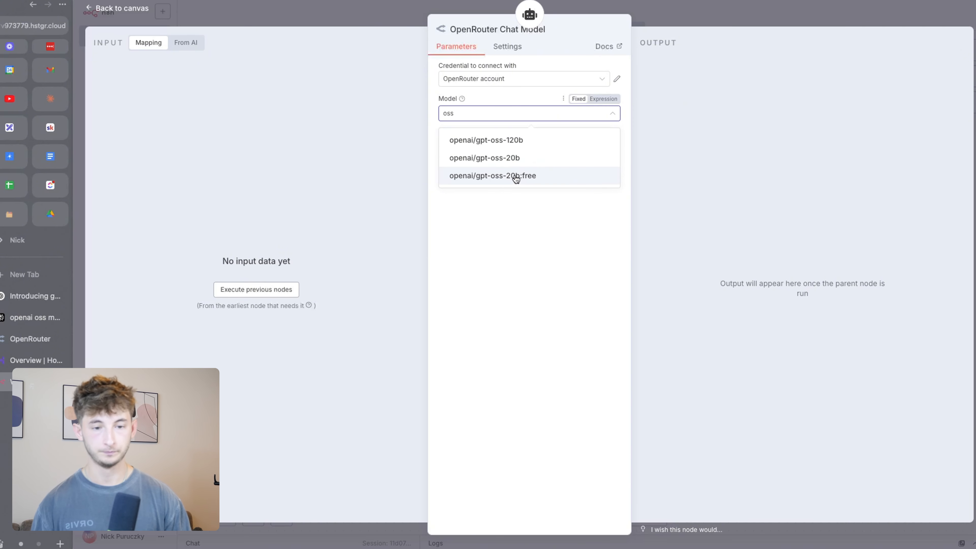
pyautogui.click(513, 163)
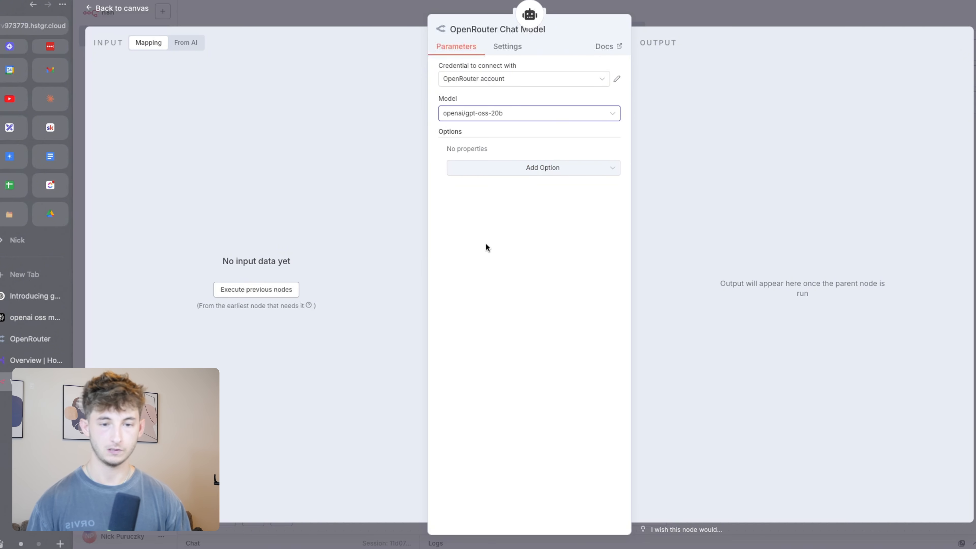
pyautogui.click(357, 8)
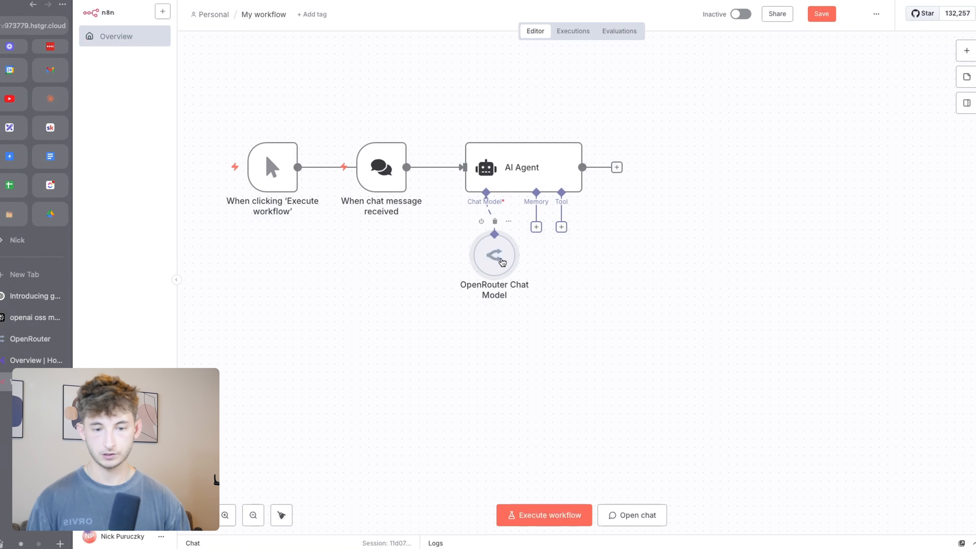
# Send the agent a test chat message asking for today's AI news
pyautogui.click(607, 517)
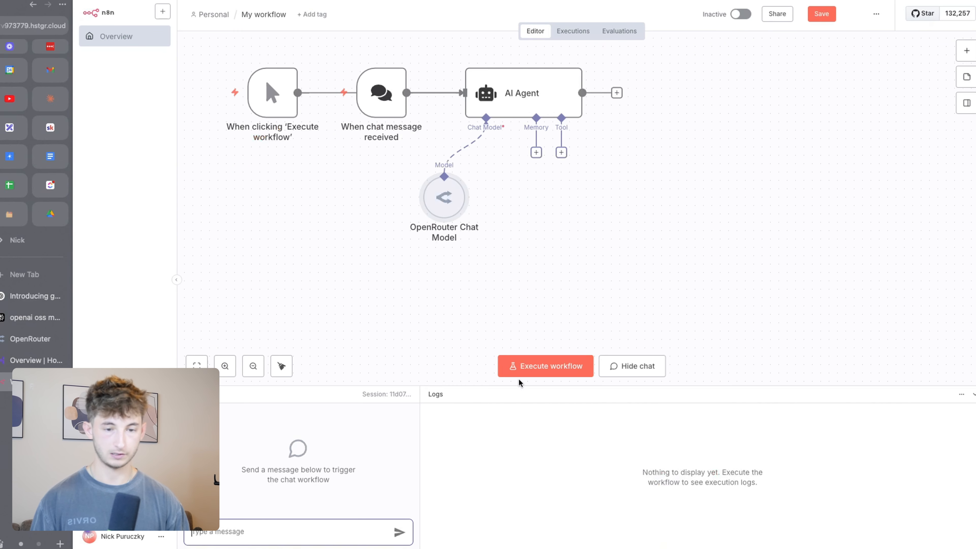
pyautogui.moveTo(377, 99)
pyautogui.mouseDown()
pyautogui.moveTo(352, 191)
pyautogui.moveTo(364, 97)
pyautogui.mouseUp()
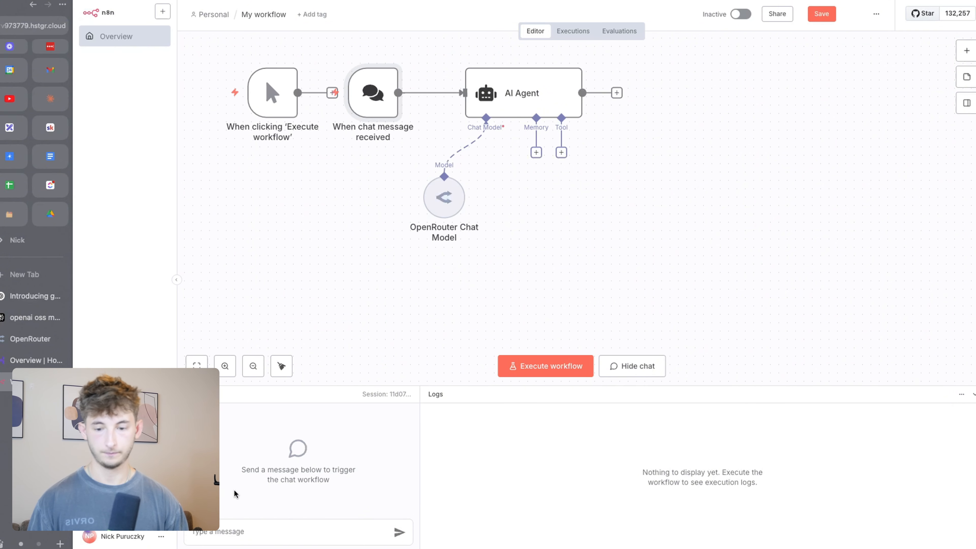
pyautogui.click(242, 531)
pyautogui.write('Hey what is the latest news within AI today?')
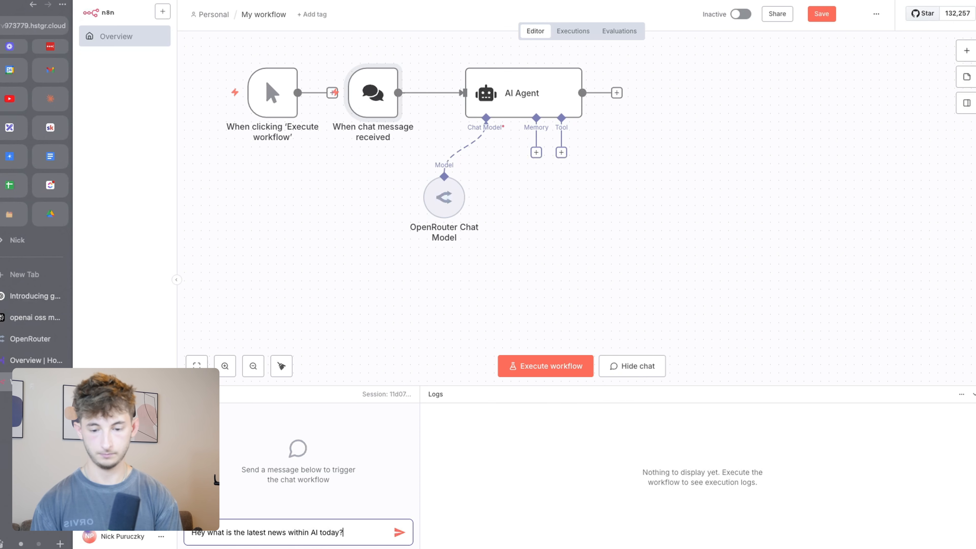
pyautogui.press('Return')
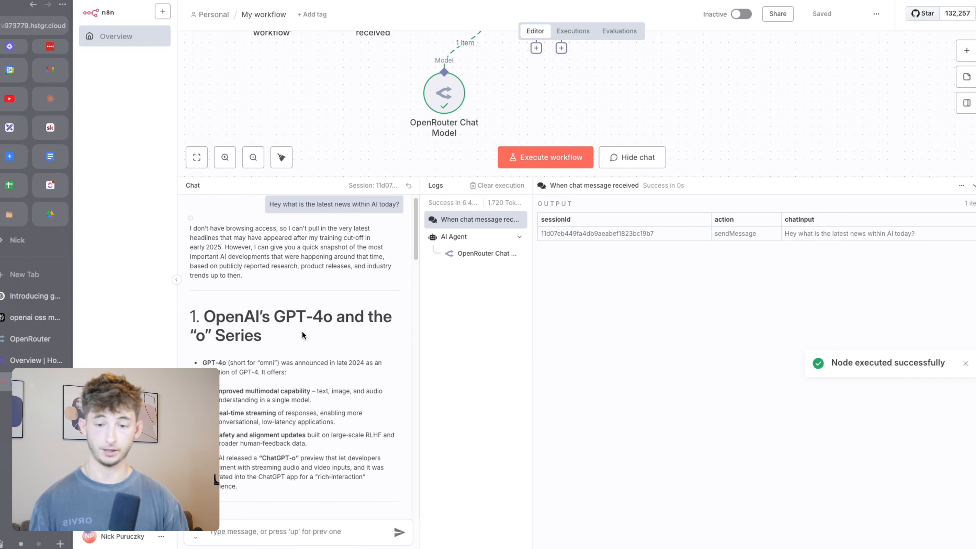
# Read through the agent's reply about the latest AI news, then switch to OpenRouter
pyautogui.scroll(-1, 300, 331)
pyautogui.scroll(1, 300, 330)
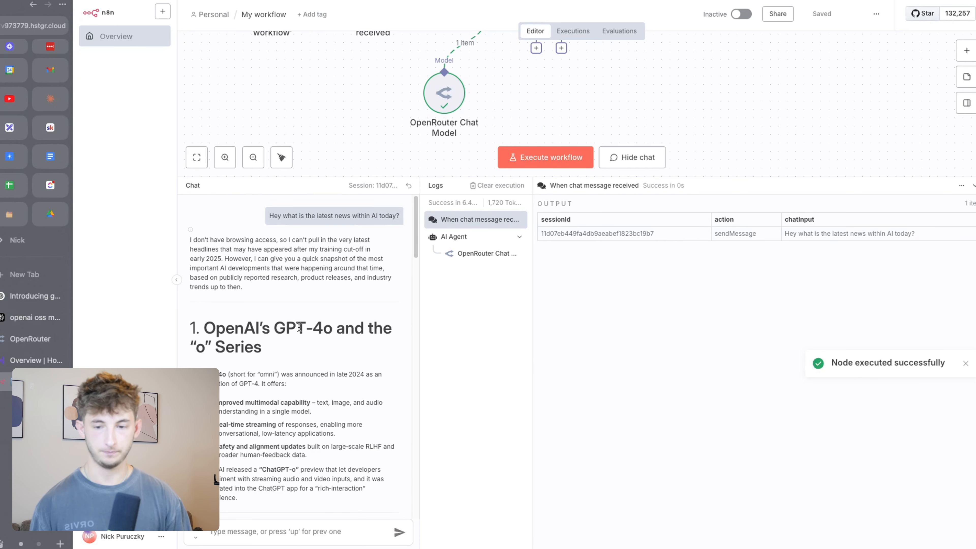
pyautogui.tripleClick(265, 352)
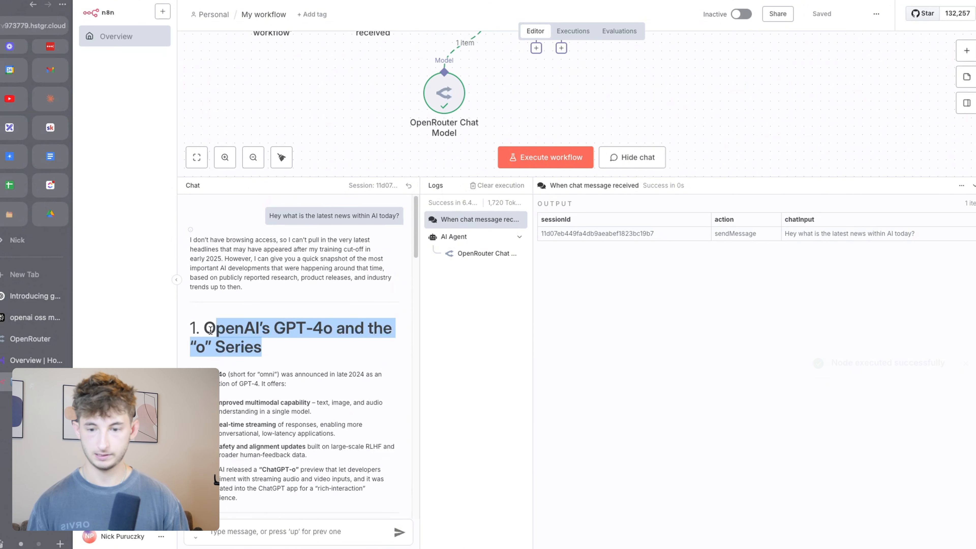
pyautogui.click(271, 350)
pyautogui.scroll(-4, 272, 350)
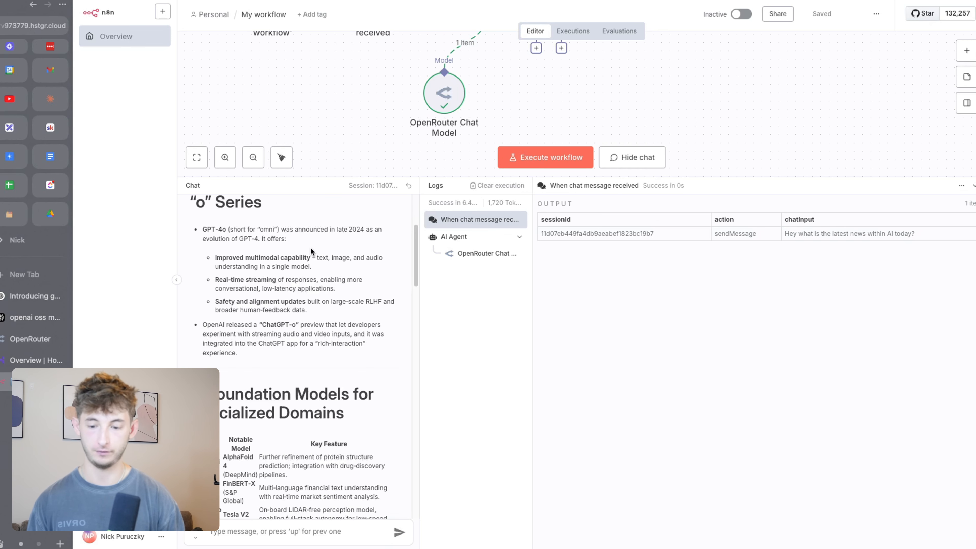
pyautogui.scroll(-15, 311, 247)
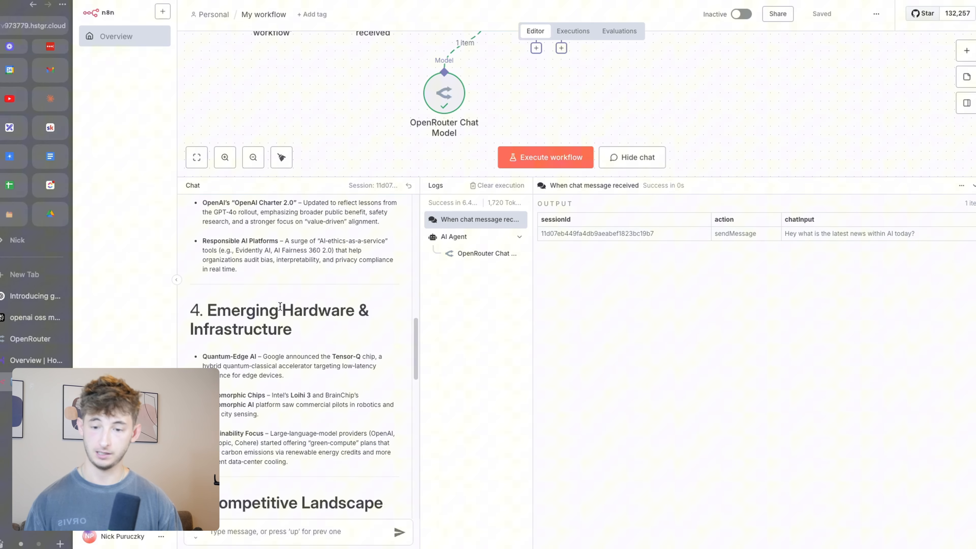
pyautogui.scroll(-8, 279, 307)
pyautogui.press('super+alt+Up')
pyautogui.press('super+alt+Up')
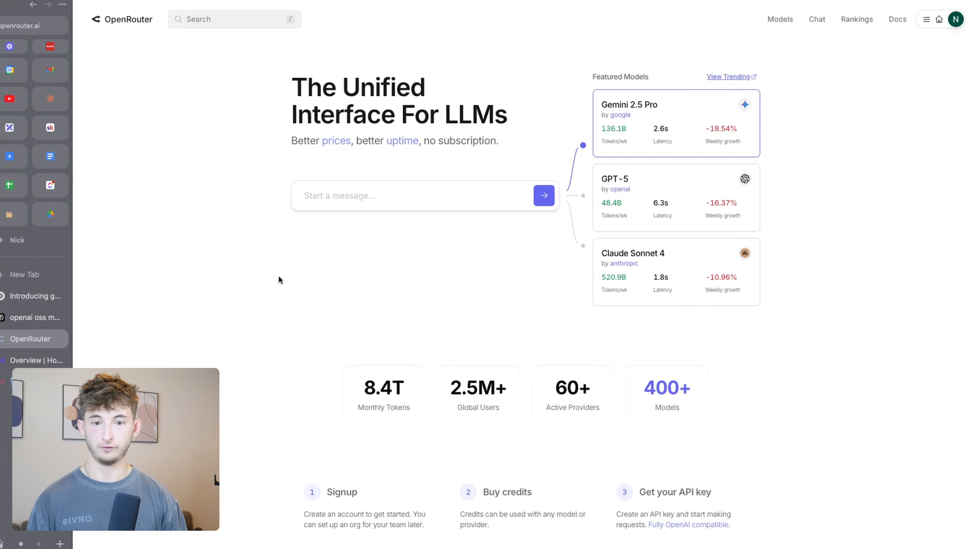
# Open the OpenRouter account's Activity log
pyautogui.click(926, 19)
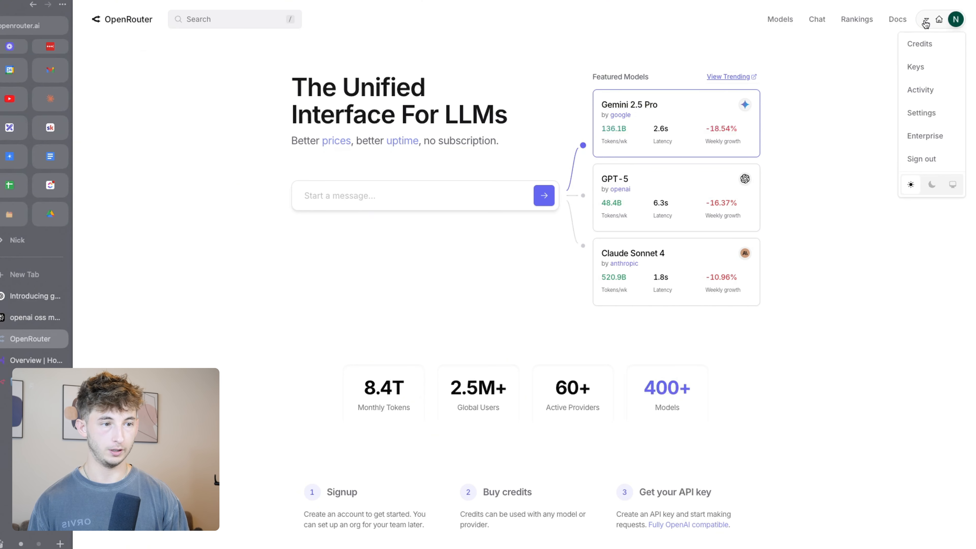
pyautogui.click(909, 93)
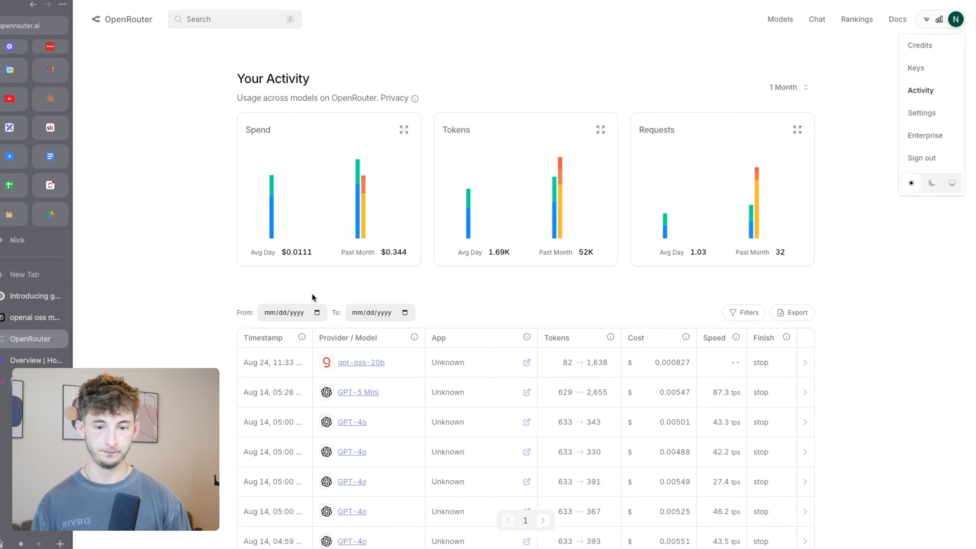
pyautogui.scroll(-2, 346, 316)
pyautogui.scroll(-1, 372, 330)
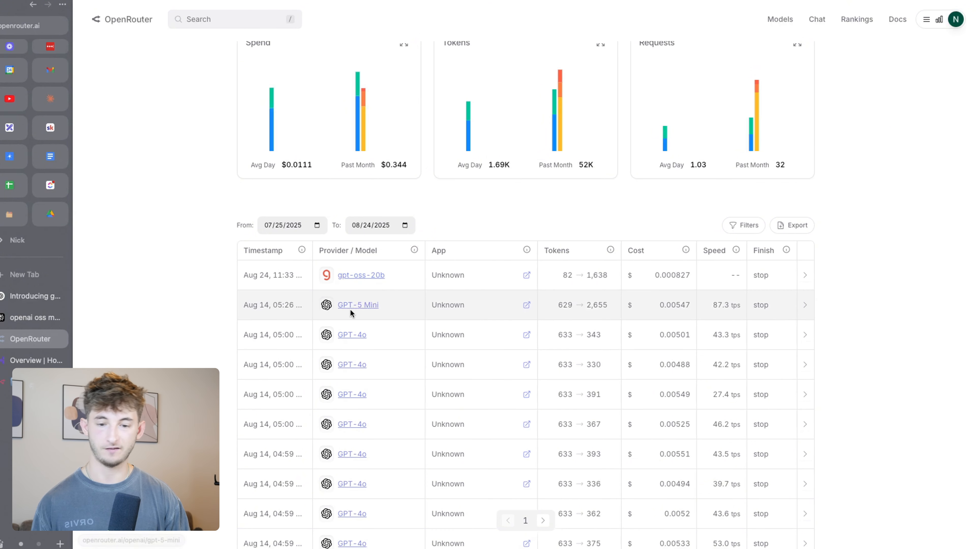
# Open the gpt-oss-20b model page and browse its providers, usage charts and apps
pyautogui.click(357, 276)
pyautogui.scroll(-5, 254, 302)
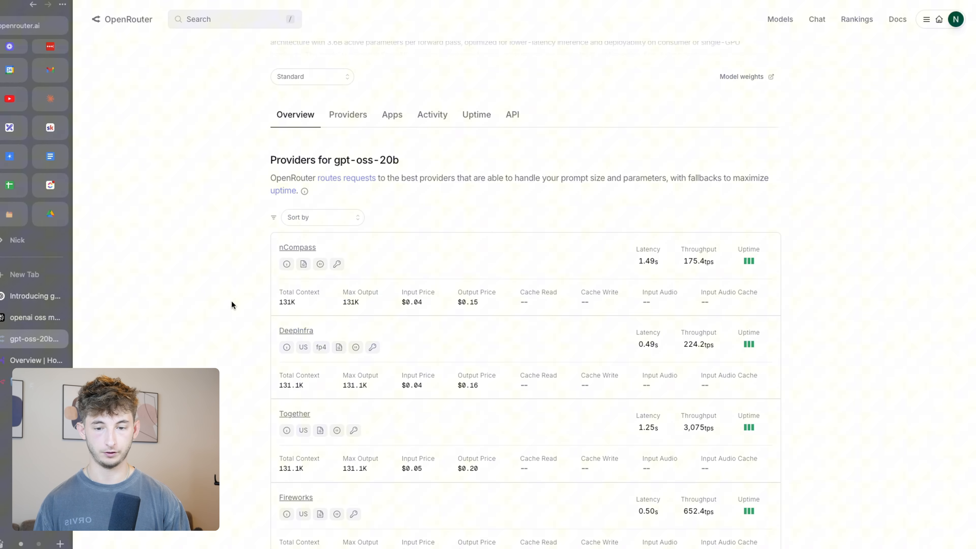
pyautogui.scroll(-5, 231, 305)
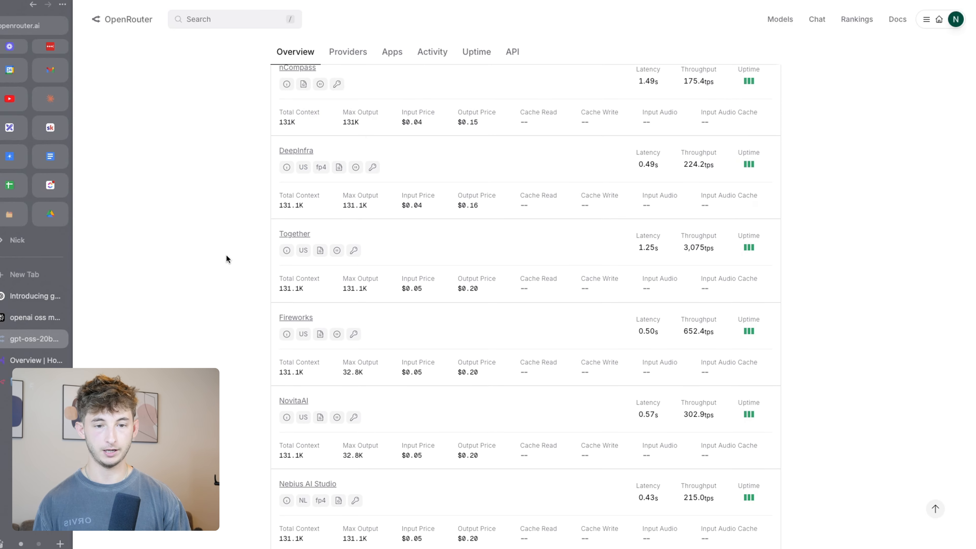
pyautogui.scroll(4, 226, 254)
pyautogui.scroll(-15, 226, 255)
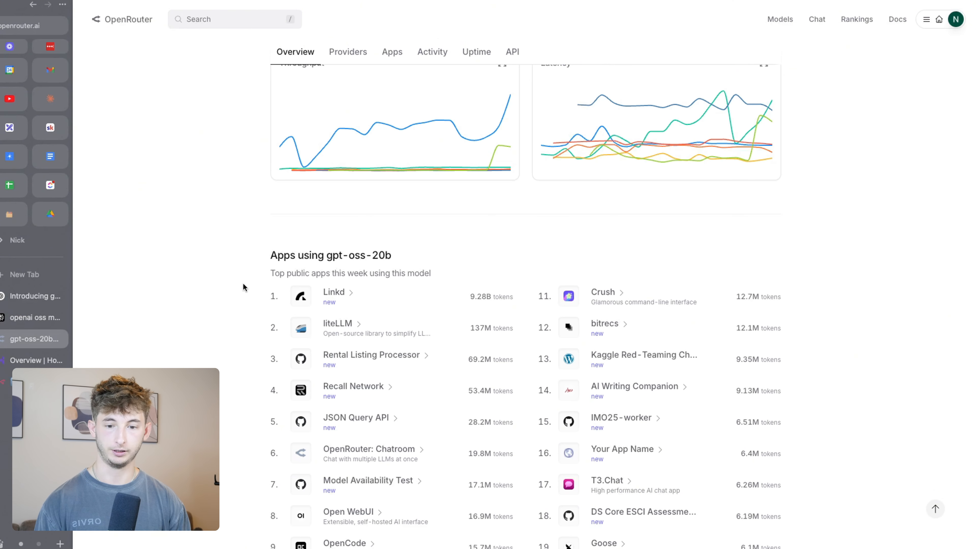
pyautogui.scroll(15, 243, 307)
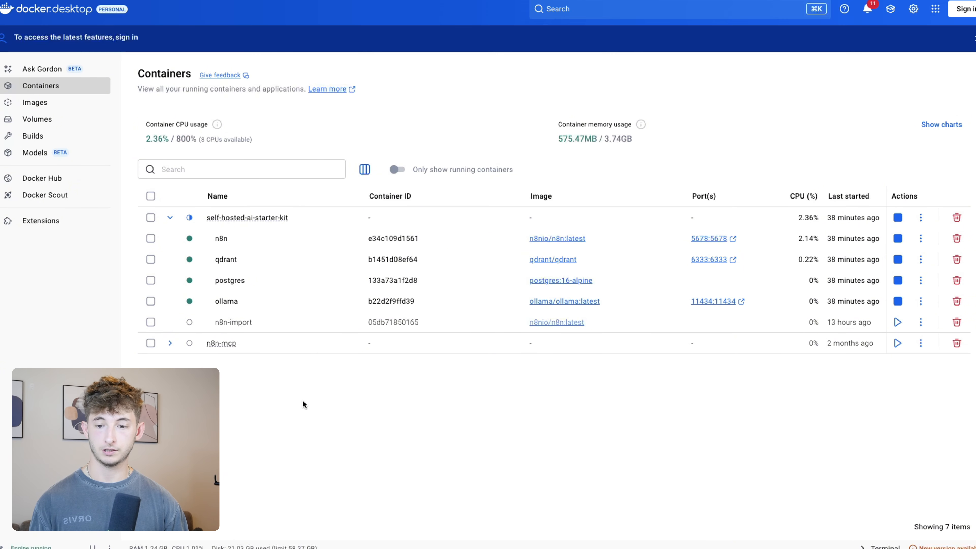
# Pull gpt-oss:20b in the ollama container's Exec shell, then launch local n8n on port 5678
pyautogui.click(220, 302)
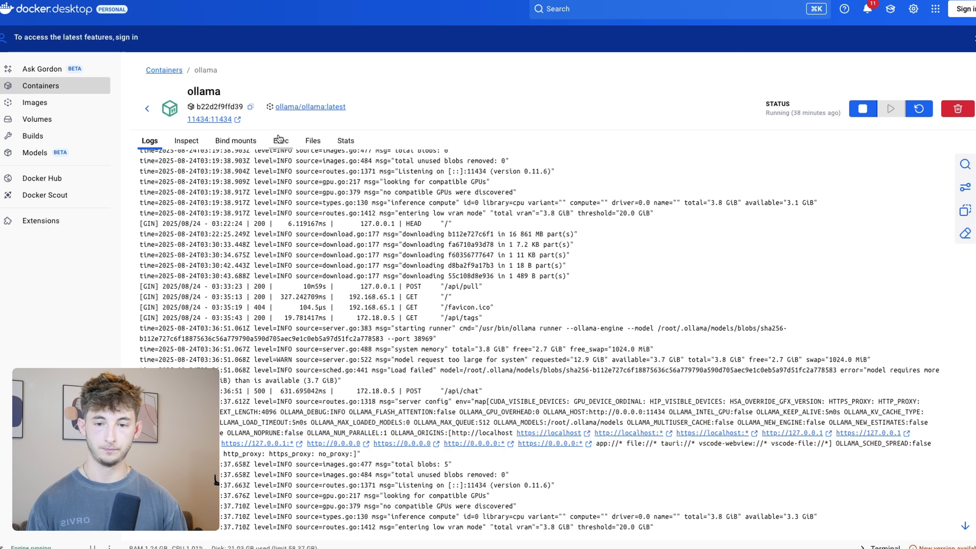
pyautogui.click(279, 139)
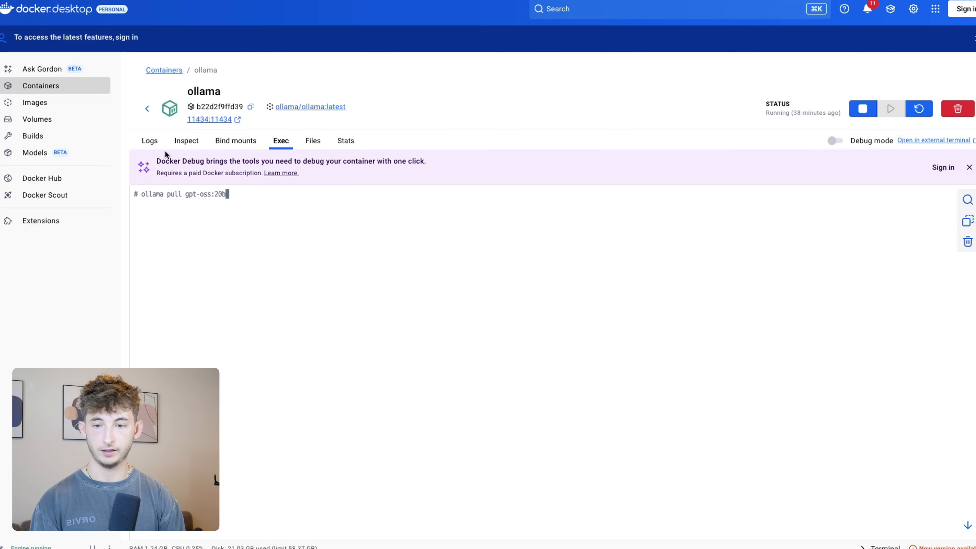
pyautogui.click(146, 109)
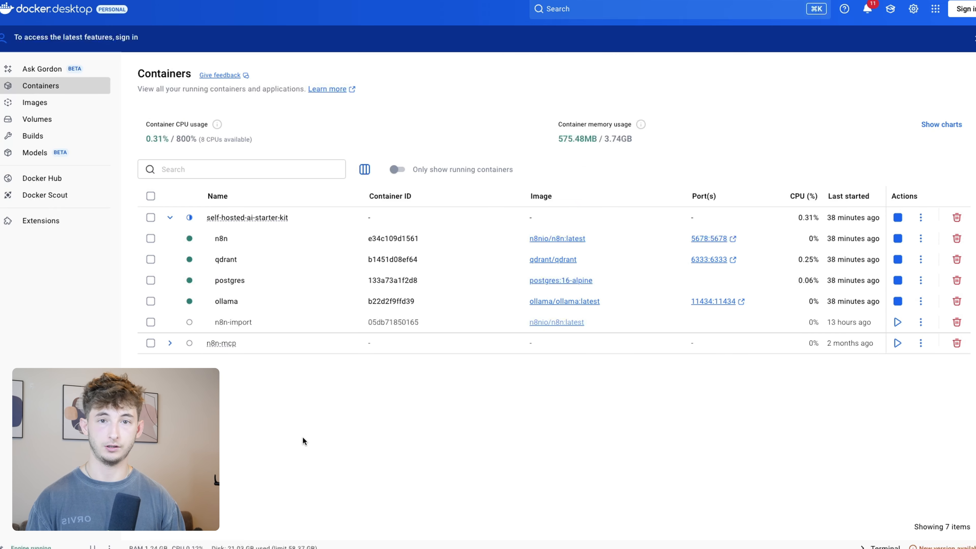
pyautogui.click(708, 240)
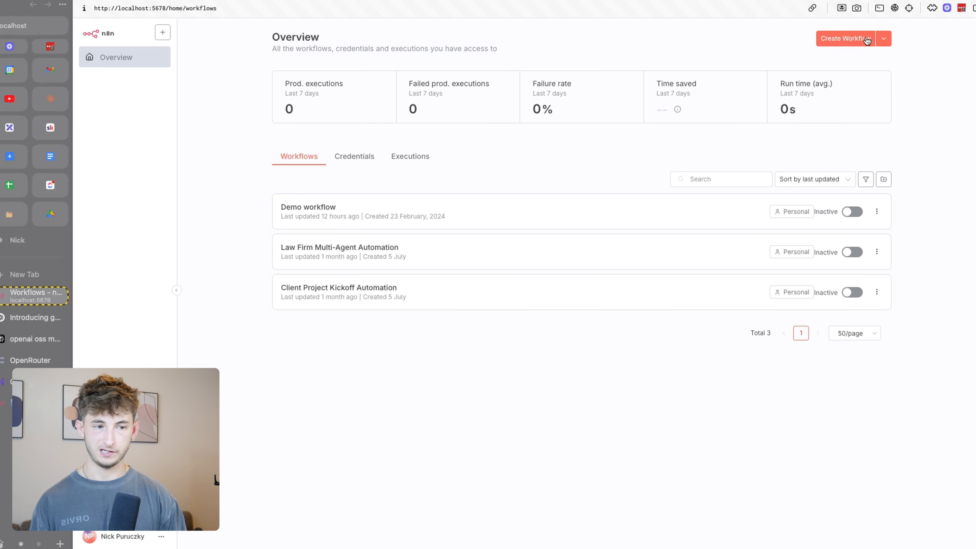
# Create a new workflow starting with a manual trigger
pyautogui.click(851, 40)
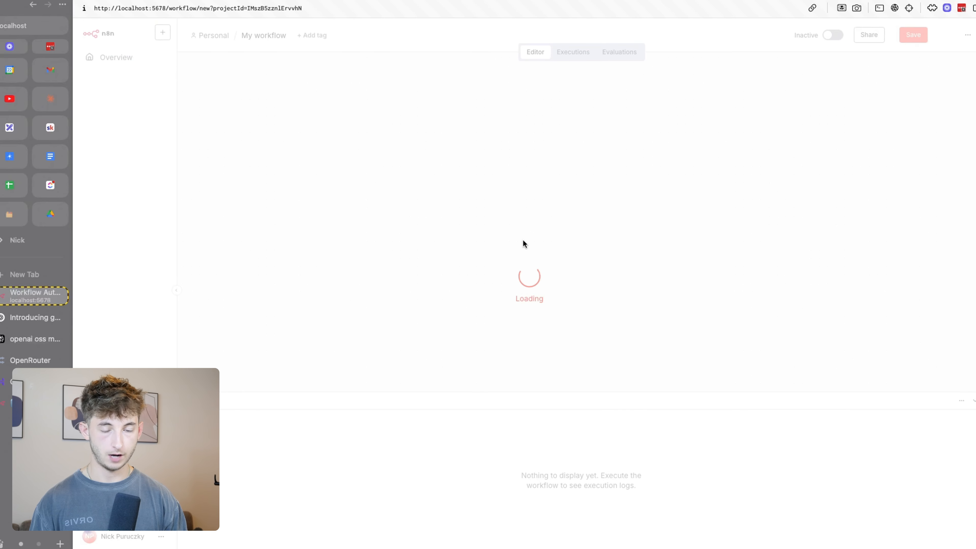
pyautogui.press('super+bracketleft')
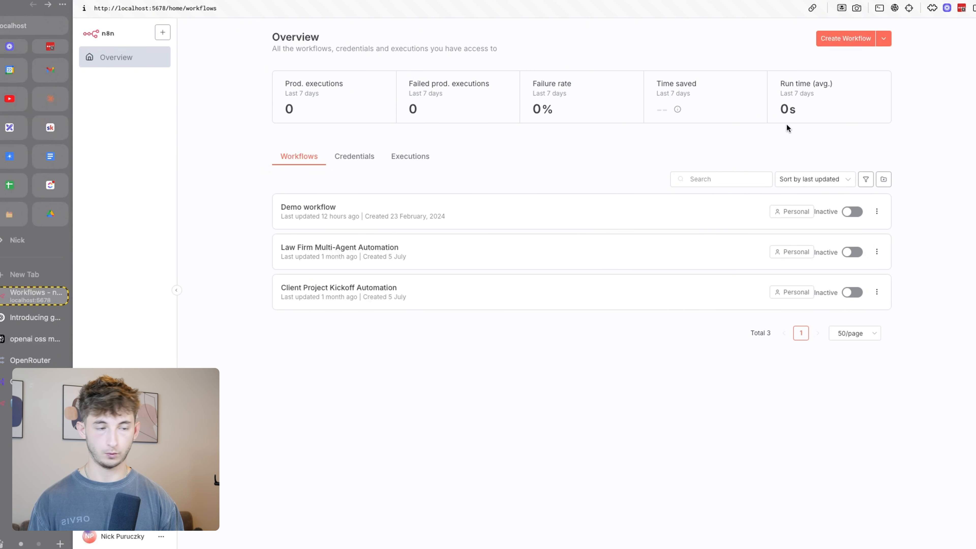
pyautogui.click(833, 45)
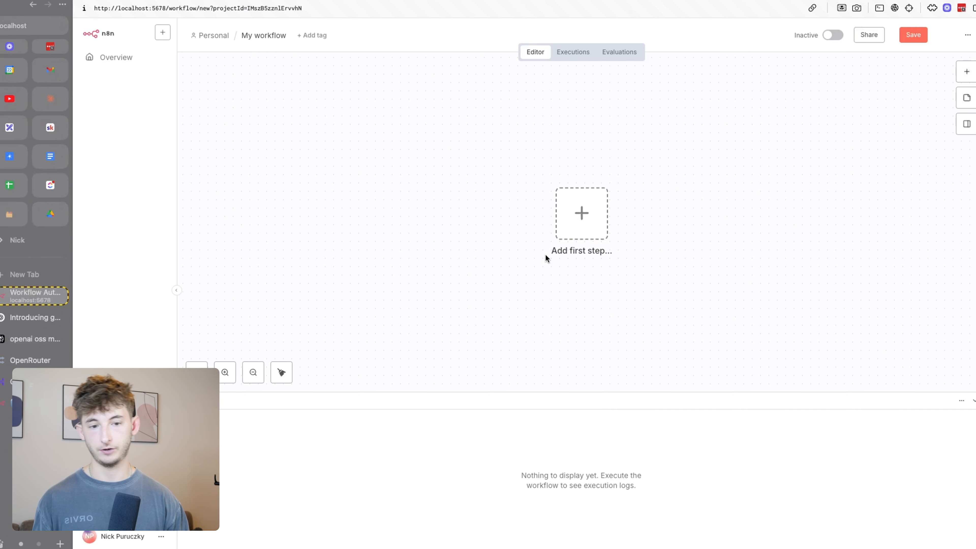
pyautogui.click(575, 221)
pyautogui.click(796, 153)
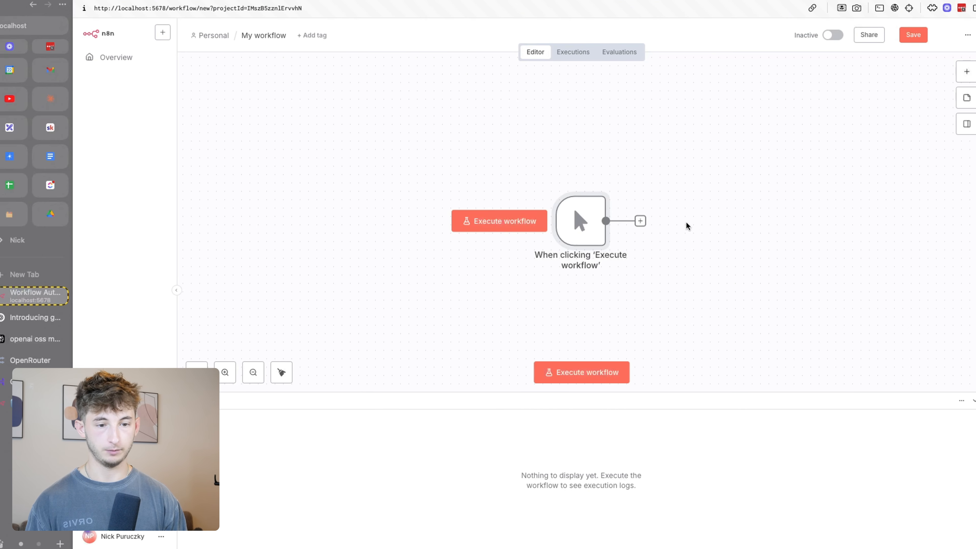
# Add an AI Agent after the manual trigger and bring up its chat model choices
pyautogui.hscroll(6, 686, 225)
pyautogui.click(380, 163)
pyautogui.write('ai')
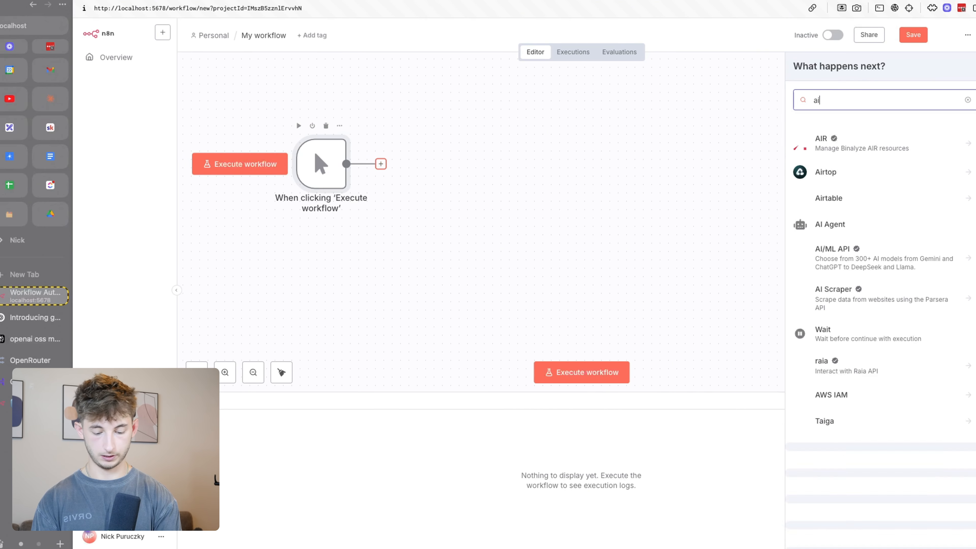
pyautogui.write(' agent')
pyautogui.click(849, 139)
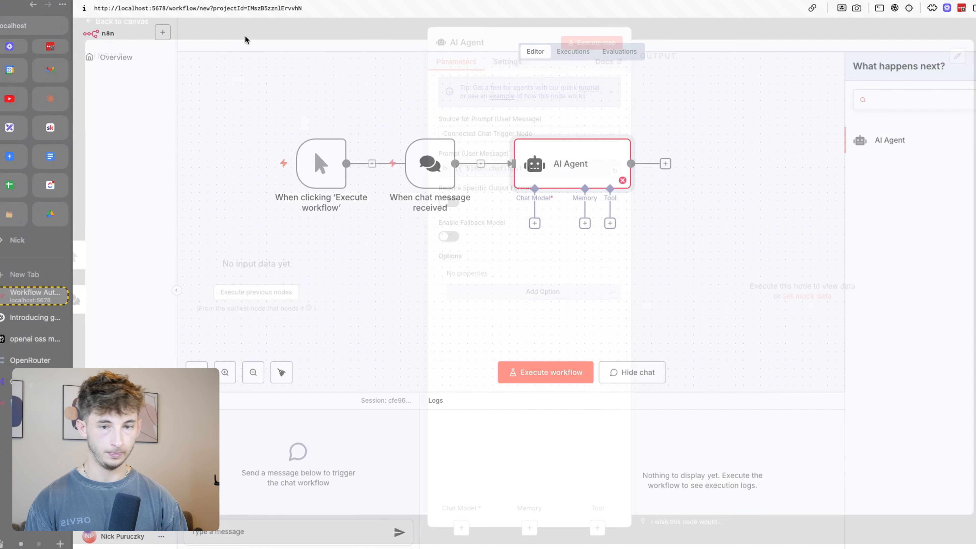
pyautogui.click(288, 28)
pyautogui.click(534, 224)
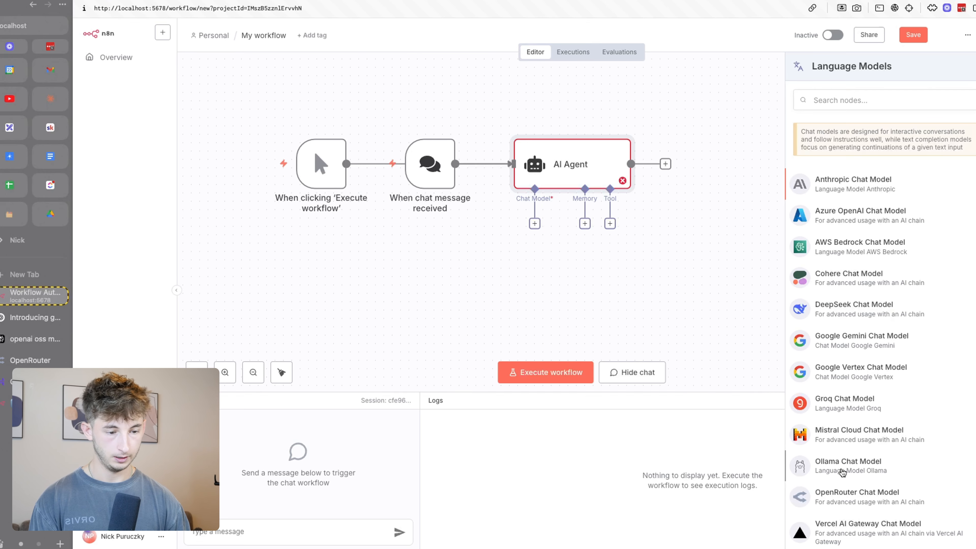
# Add an Ollama Chat Model with the Local Ollama service credential and verify its base URL
pyautogui.click(843, 466)
pyautogui.click(510, 101)
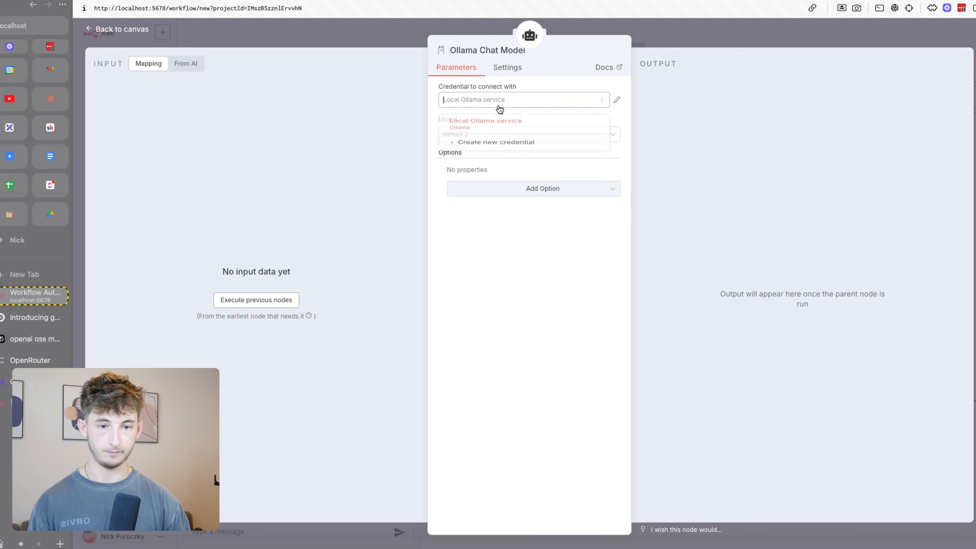
pyautogui.click(575, 104)
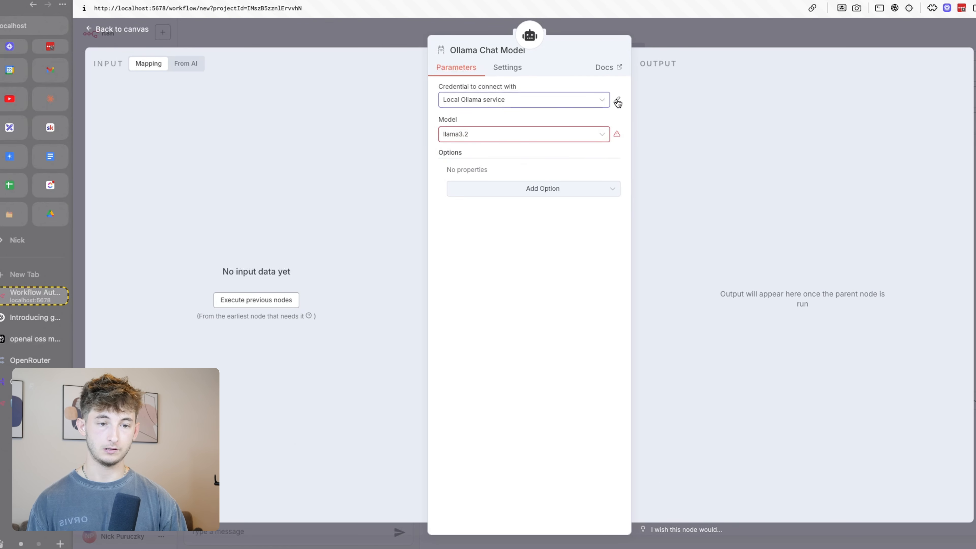
pyautogui.click(617, 100)
pyautogui.tripleClick(418, 242)
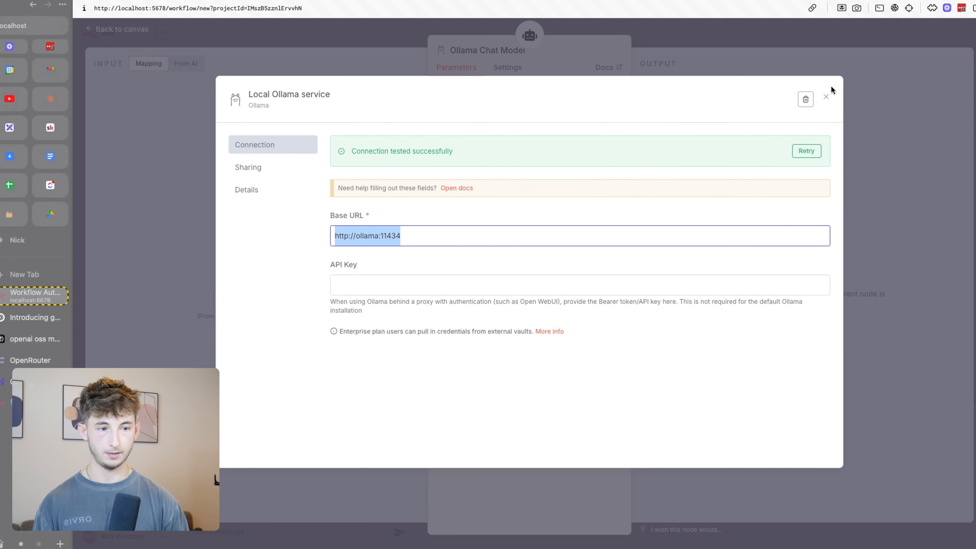
pyautogui.click(826, 97)
# Set the Ollama model to gpt-oss:20b and return to the workflow canvas
pyautogui.click(485, 136)
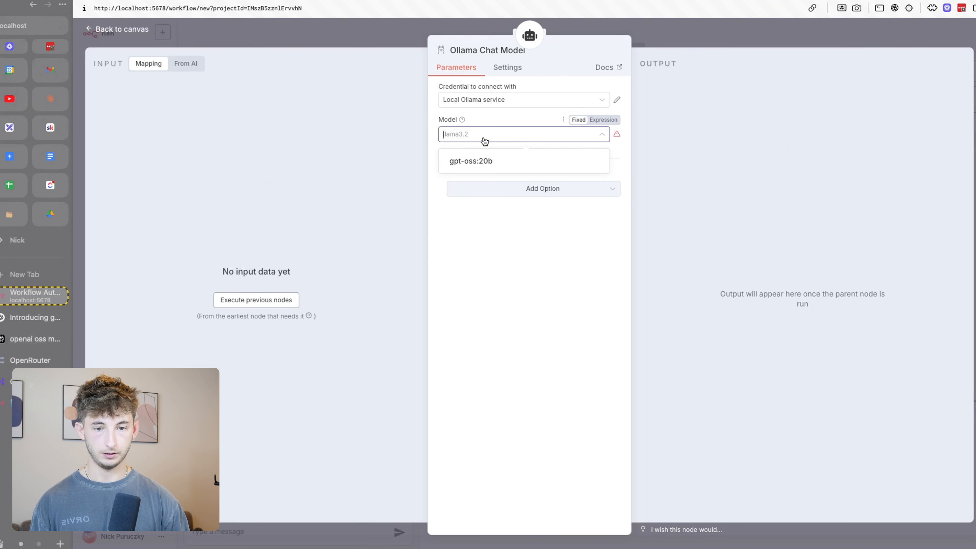
pyautogui.click(477, 163)
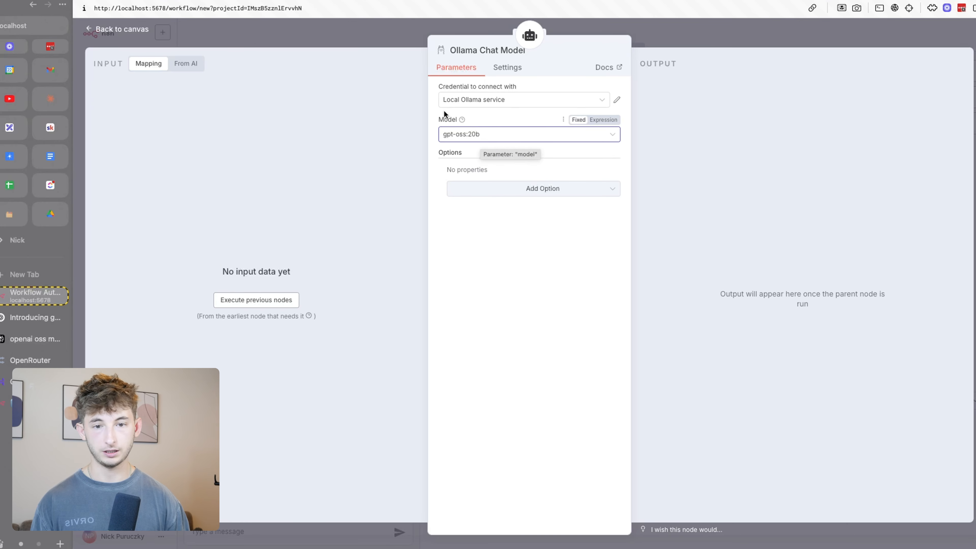
pyautogui.click(353, 33)
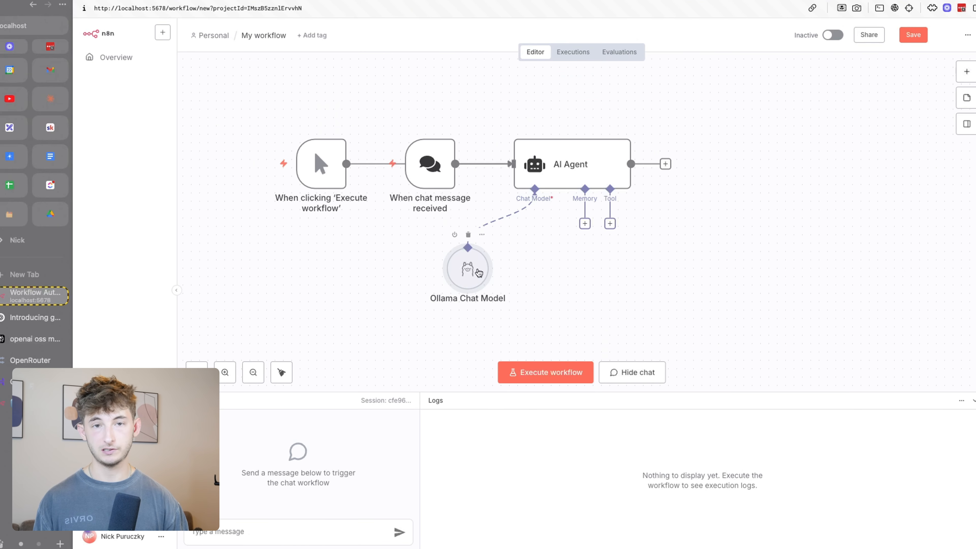